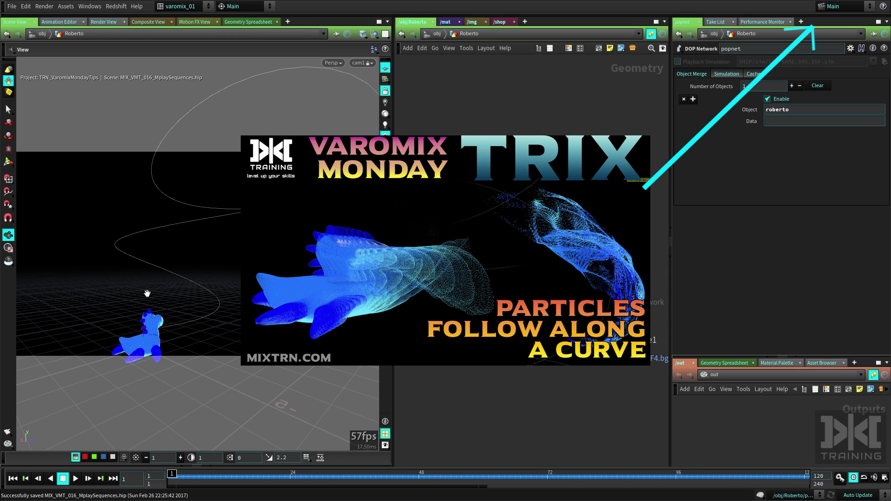
Step: Play the particle simulation in the viewport and return to frame 1
{"action": "left_click", "coordinate": [74, 478]}
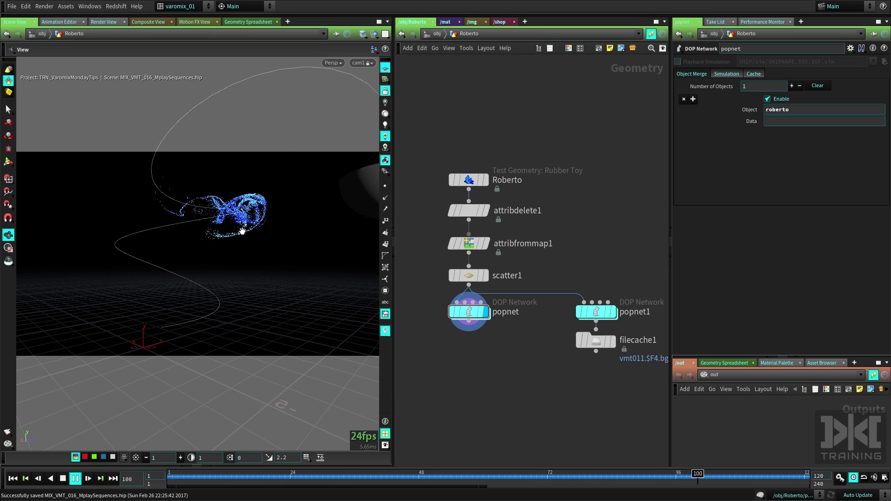
{"action": "left_click", "coordinate": [302, 473]}
{"action": "left_click_drag", "start_coordinate": [302, 473], "coordinate": [172, 474]}
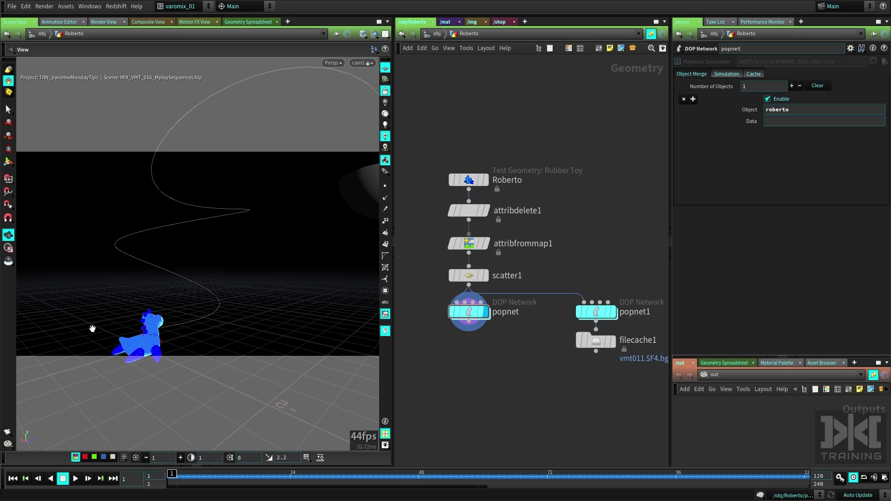
Step: Open the flipbook render settings and examine the frame range's start value
{"action": "right_click", "coordinate": [10, 435]}
{"action": "left_click_drag", "start_coordinate": [497, 186], "coordinate": [363, 133]}
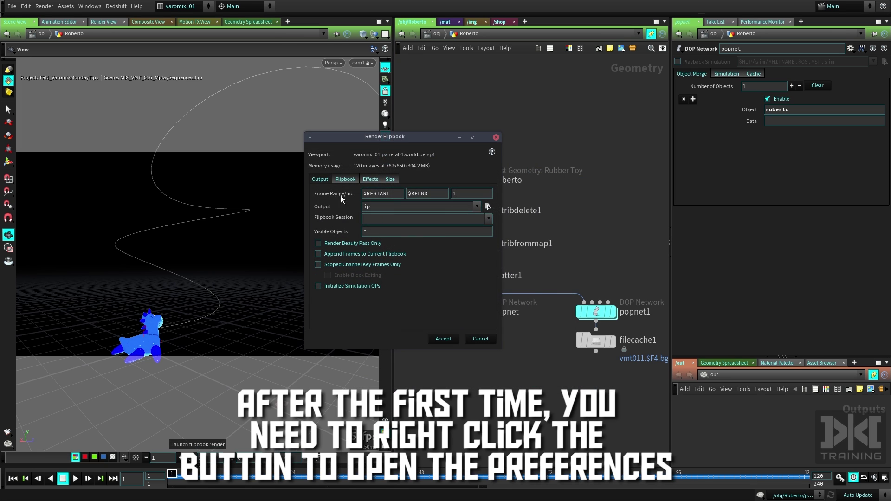
{"action": "key", "text": "Tab"}
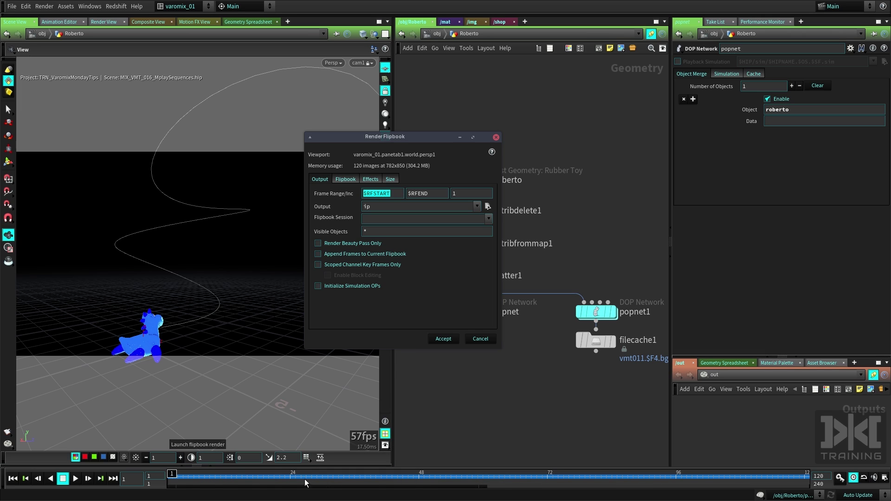
{"action": "left_click", "coordinate": [382, 193]}
{"action": "left_click_drag", "start_coordinate": [395, 194], "coordinate": [364, 194]}
Step: Try moving the start of the timeline's playback range to frame 96 and restore it to frame 1
{"action": "left_click_drag", "start_coordinate": [170, 485], "coordinate": [423, 487]}
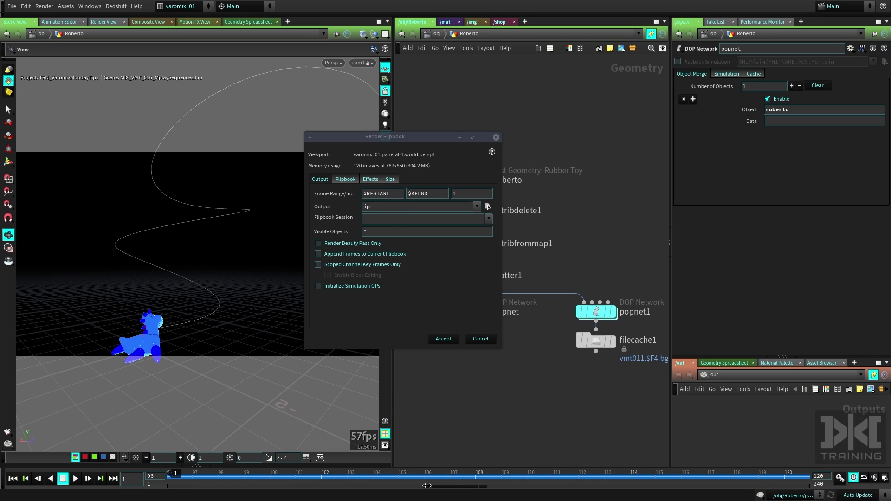
{"action": "left_click_drag", "start_coordinate": [427, 485], "coordinate": [168, 485]}
{"action": "left_click", "coordinate": [394, 188]}
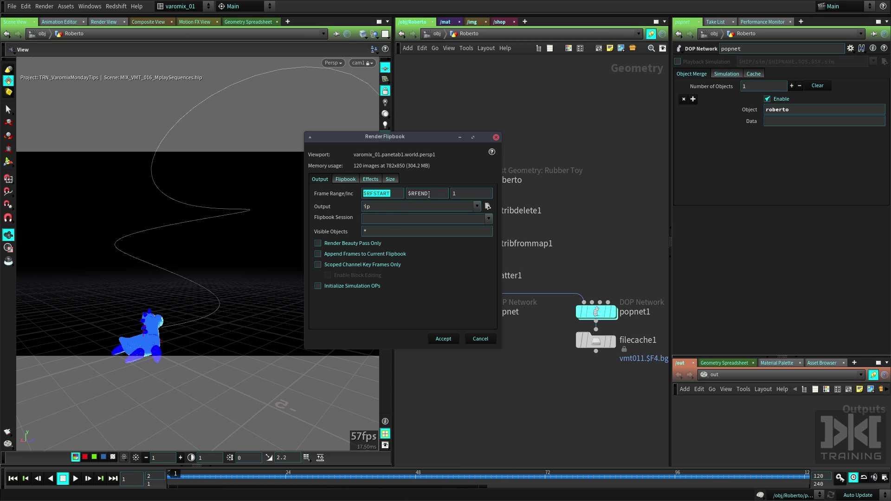
{"action": "left_click", "coordinate": [429, 194]}
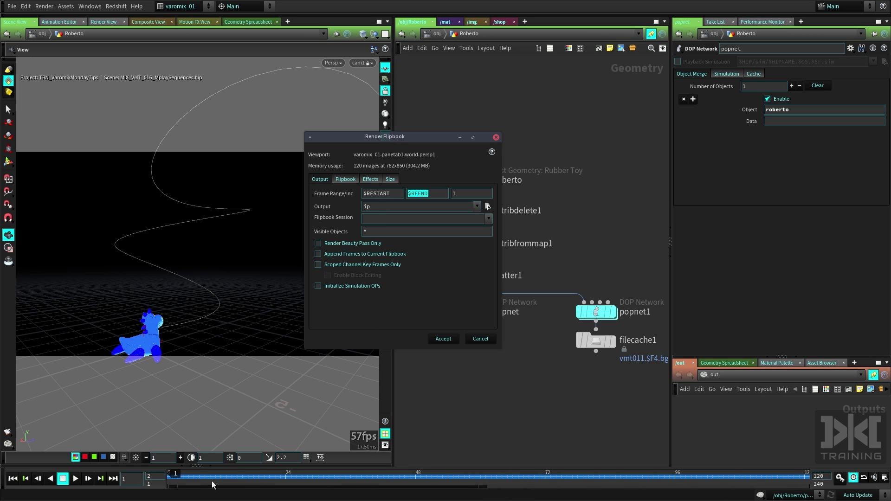
{"action": "left_click", "coordinate": [179, 485]}
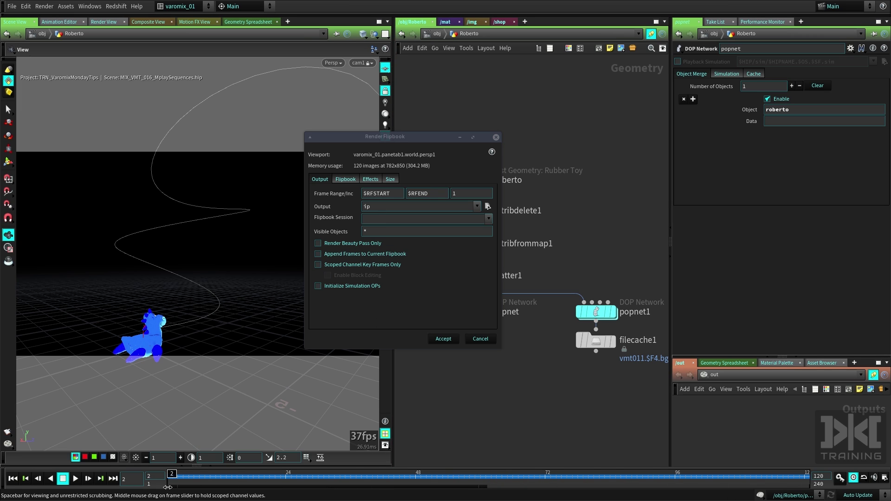
{"action": "left_click_drag", "start_coordinate": [172, 486], "coordinate": [162, 486]}
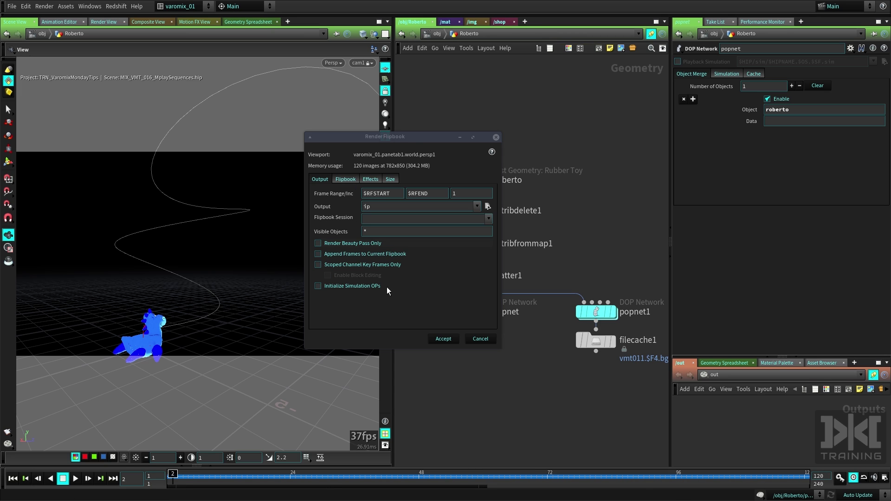
Step: Examine the flipbook's output settings, including the output target and the visible objects filter
{"action": "left_click_drag", "start_coordinate": [417, 141], "coordinate": [563, 132]}
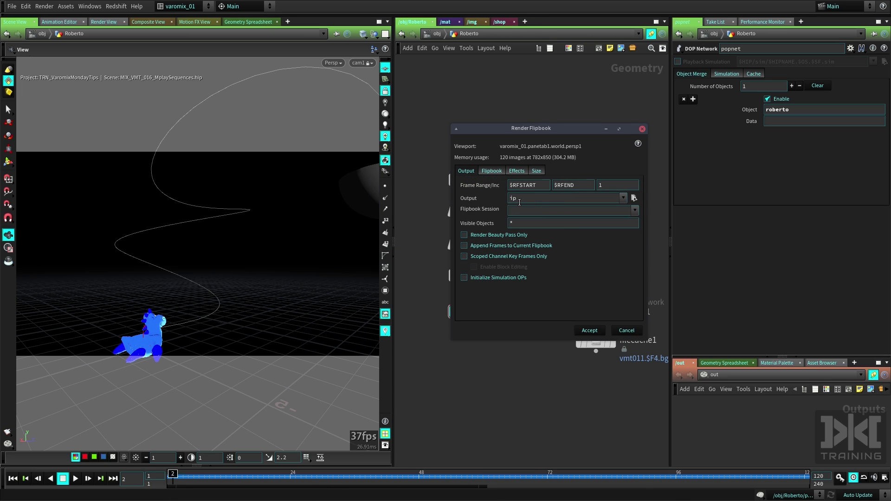
{"action": "double_click", "coordinate": [537, 196]}
{"action": "left_click", "coordinate": [492, 171]}
{"action": "left_click", "coordinate": [466, 171]}
{"action": "double_click", "coordinate": [518, 224]}
{"action": "left_click_drag", "start_coordinate": [564, 136], "coordinate": [482, 122]}
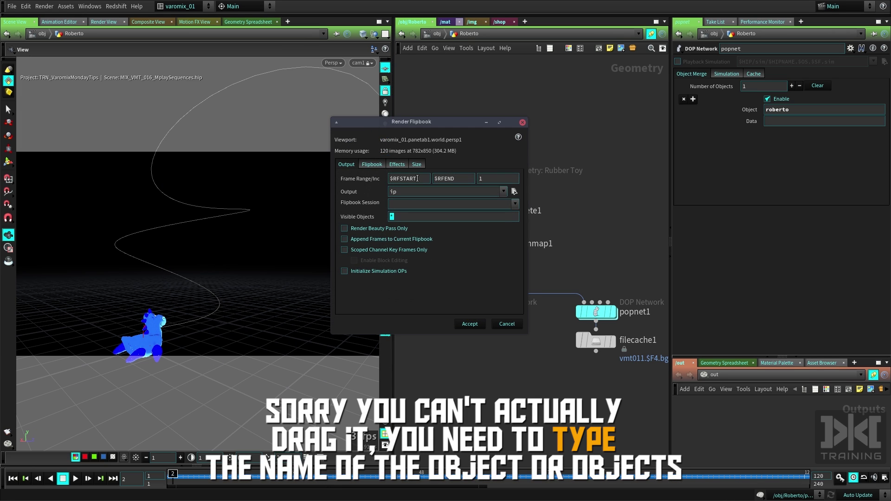
Step: Review the flipbook's audio, gamma, antialiasing and effects options, and recheck the frame range
{"action": "left_click", "coordinate": [380, 164]}
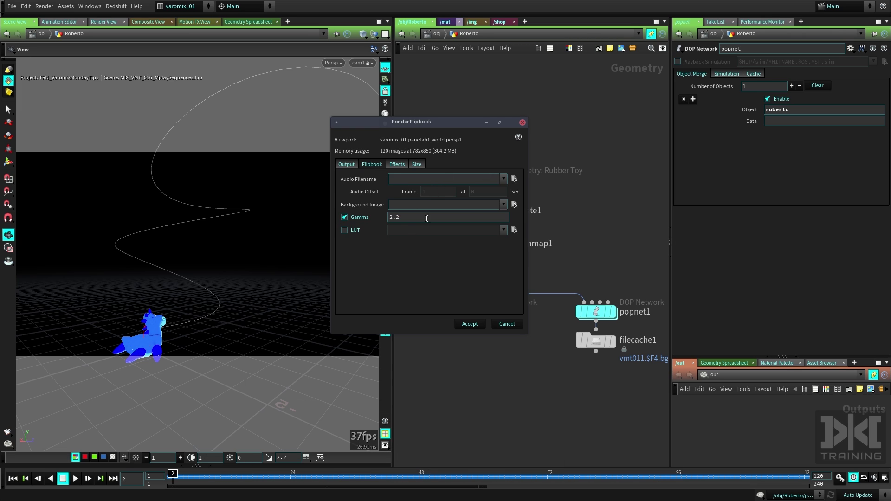
{"action": "left_click", "coordinate": [396, 165]}
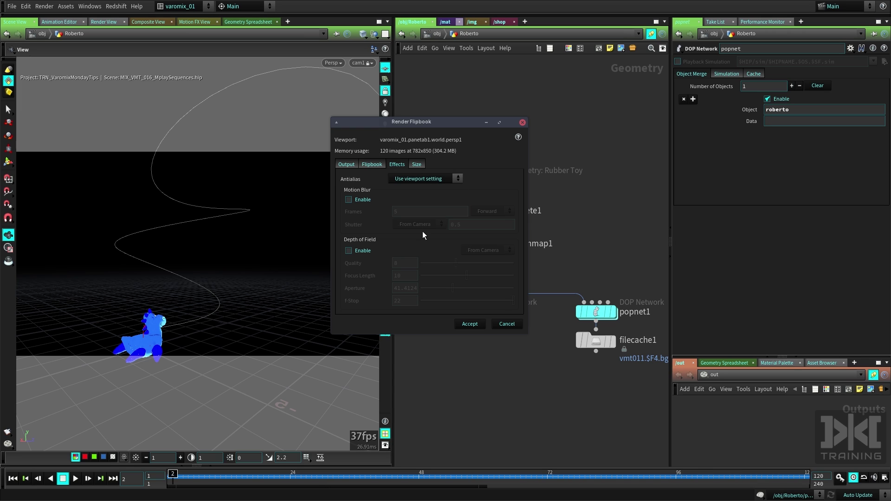
{"action": "left_click", "coordinate": [424, 179]}
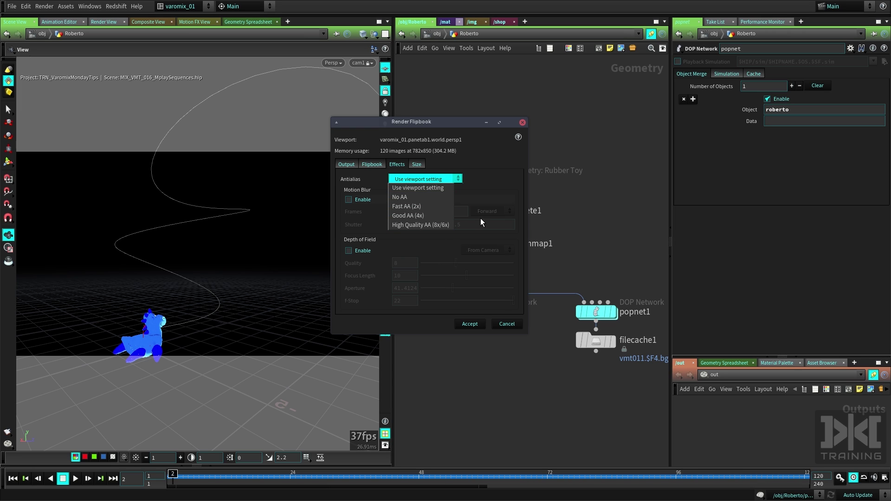
{"action": "left_click", "coordinate": [499, 178]}
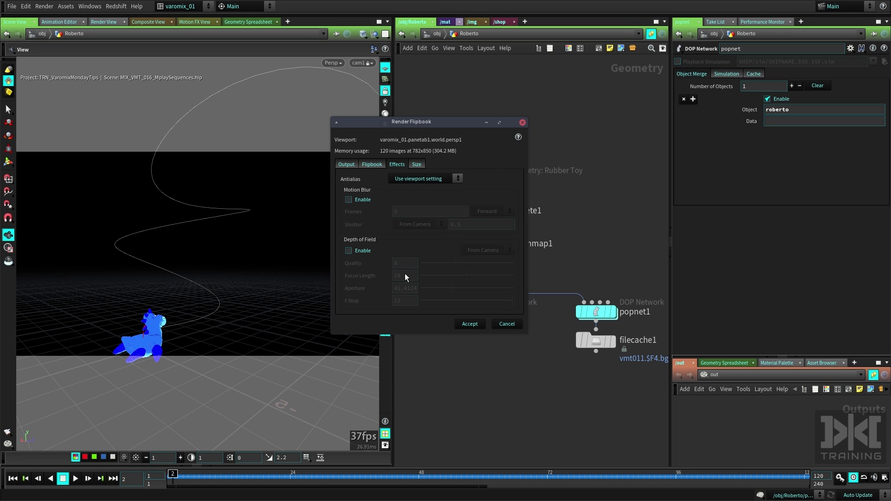
{"action": "left_click", "coordinate": [371, 164]}
{"action": "left_click", "coordinate": [398, 164]}
{"action": "left_click", "coordinate": [350, 164]}
{"action": "left_click", "coordinate": [408, 180]}
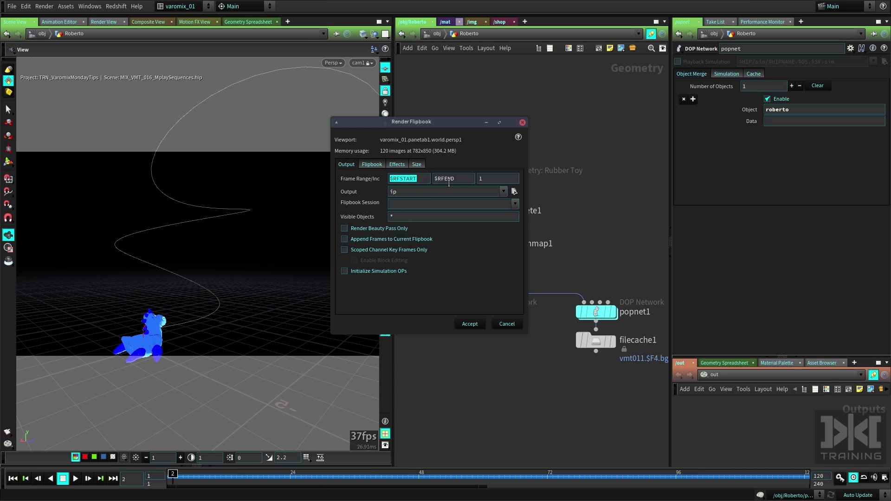
{"action": "key", "text": "Tab"}
Step: Enable Crop Out View Mask Overlay in the flipbook's size settings and render the flipbook
{"action": "left_click", "coordinate": [417, 164]}
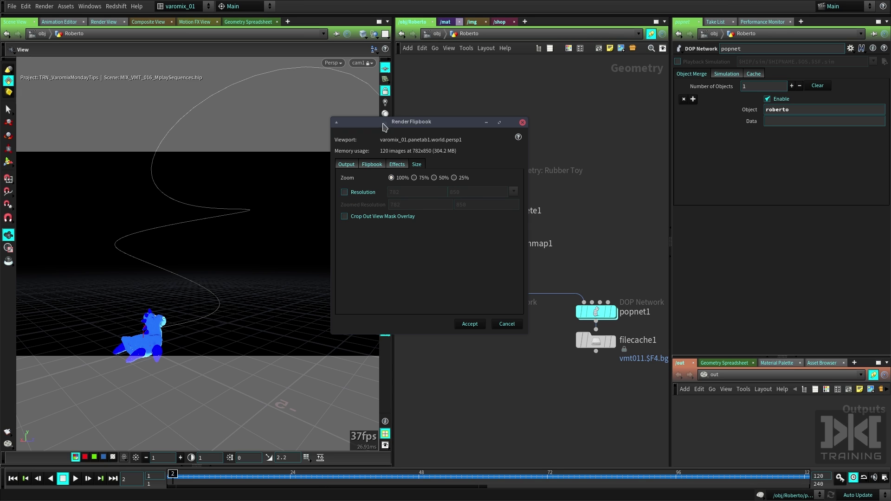
{"action": "left_click_drag", "start_coordinate": [414, 127], "coordinate": [483, 111]}
{"action": "left_click", "coordinate": [433, 202]}
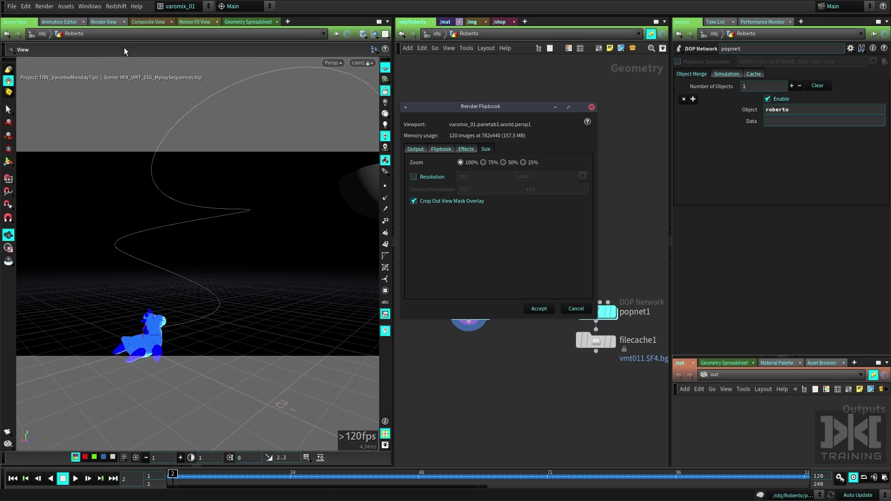
{"action": "left_click_drag", "start_coordinate": [515, 107], "coordinate": [542, 99]}
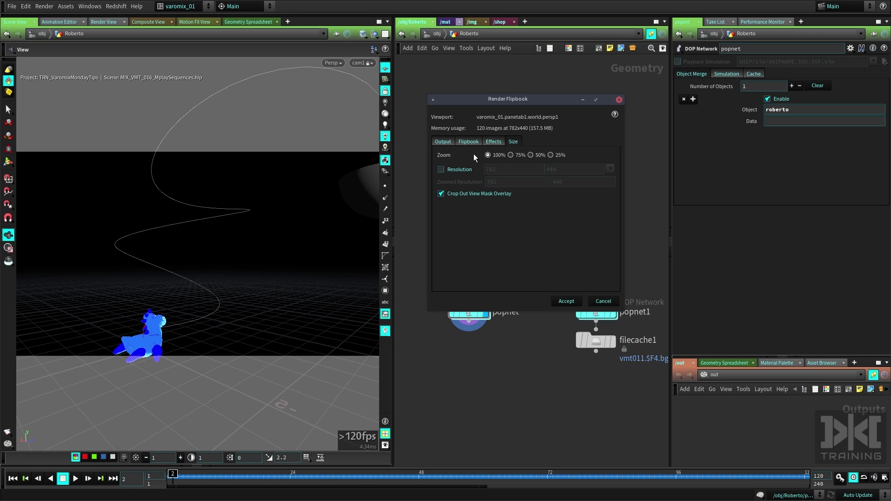
{"action": "left_click", "coordinate": [442, 170]}
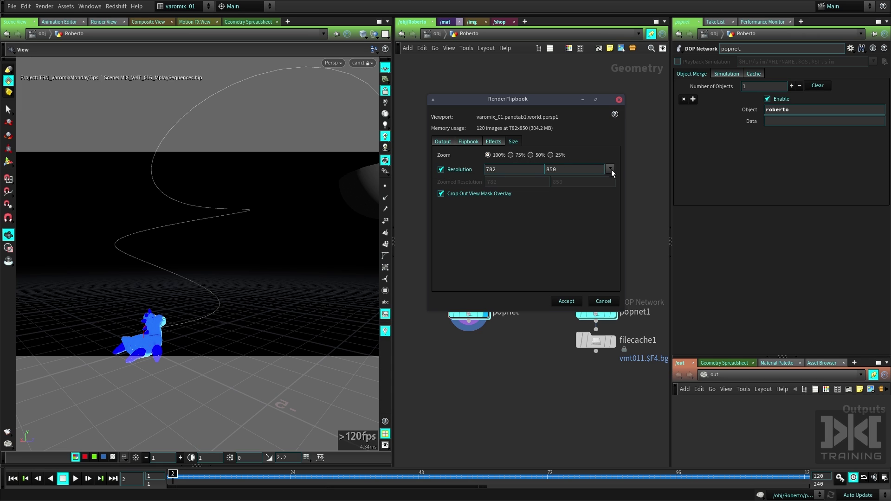
{"action": "left_click", "coordinate": [451, 169]}
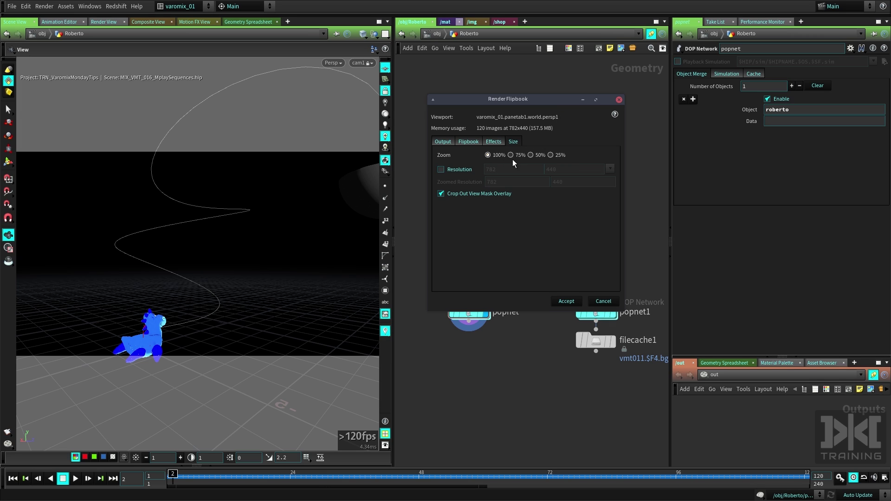
{"action": "left_click", "coordinate": [567, 303]}
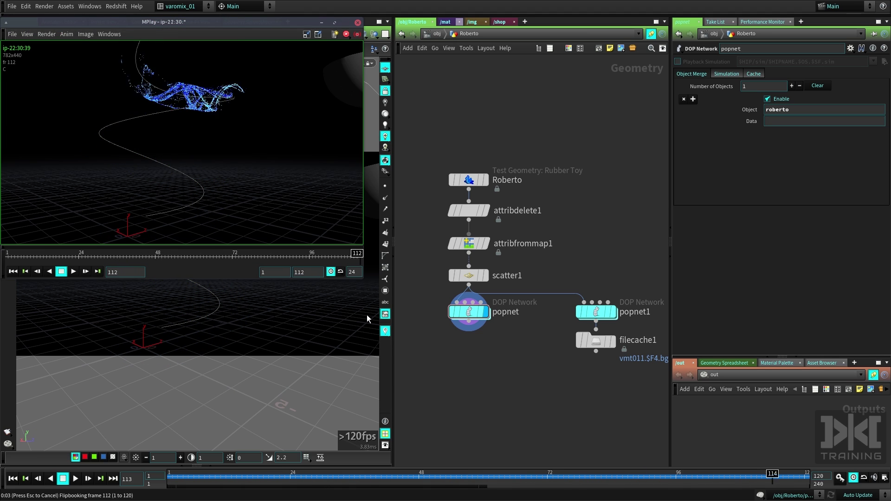
Step: Play back the rendered flipbook sequence in MPlay and stop it
{"action": "left_click_drag", "start_coordinate": [190, 24], "coordinate": [324, 58]}
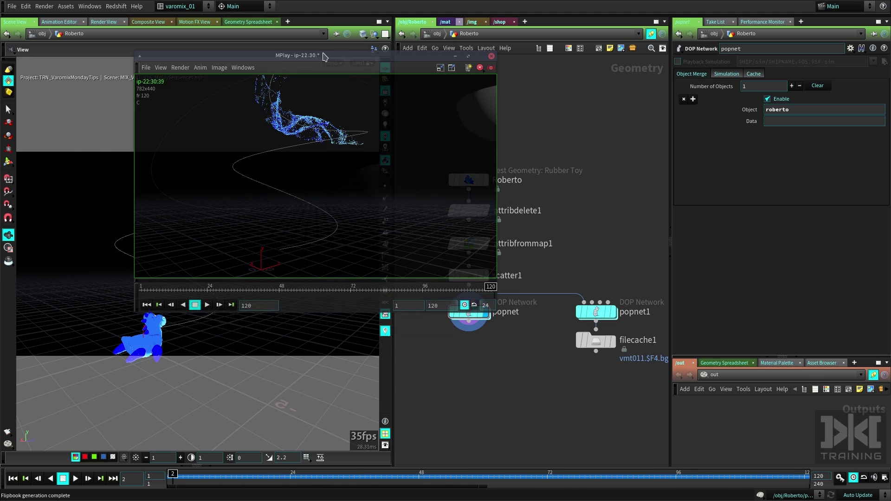
{"action": "left_click", "coordinate": [207, 305]}
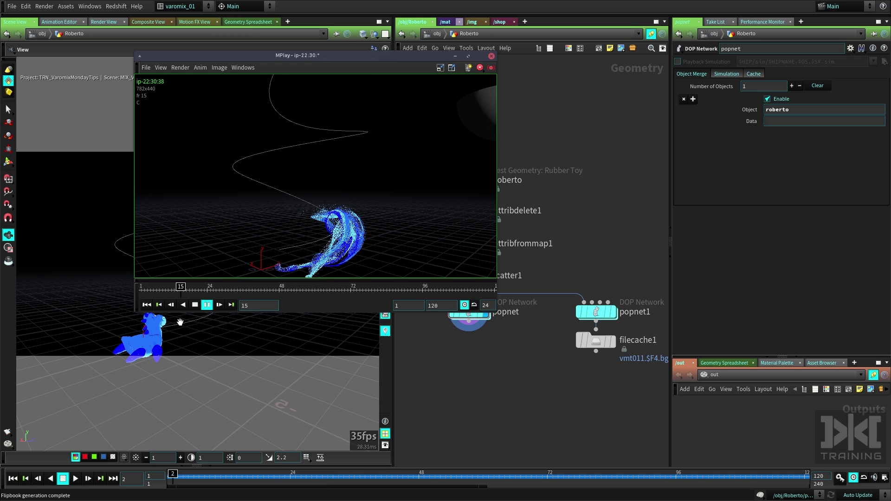
{"action": "left_click_drag", "start_coordinate": [351, 62], "coordinate": [478, 88]}
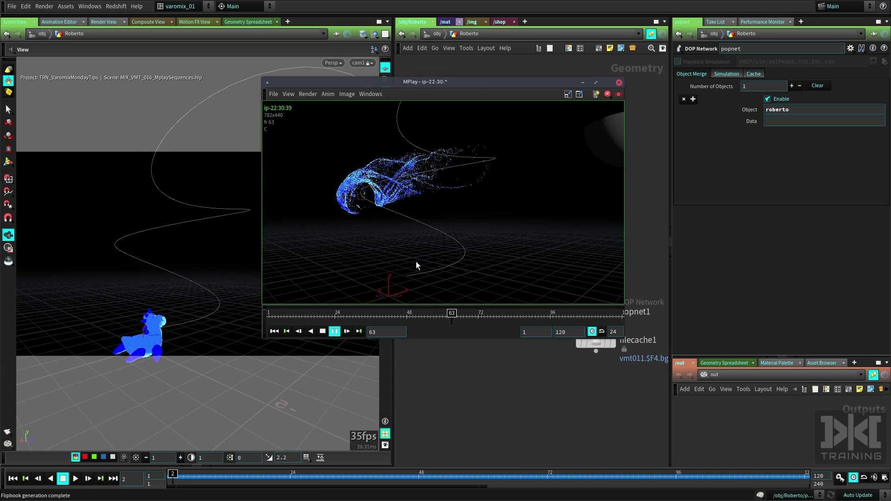
{"action": "left_click_drag", "start_coordinate": [353, 243], "coordinate": [338, 270], "text": "alt"}
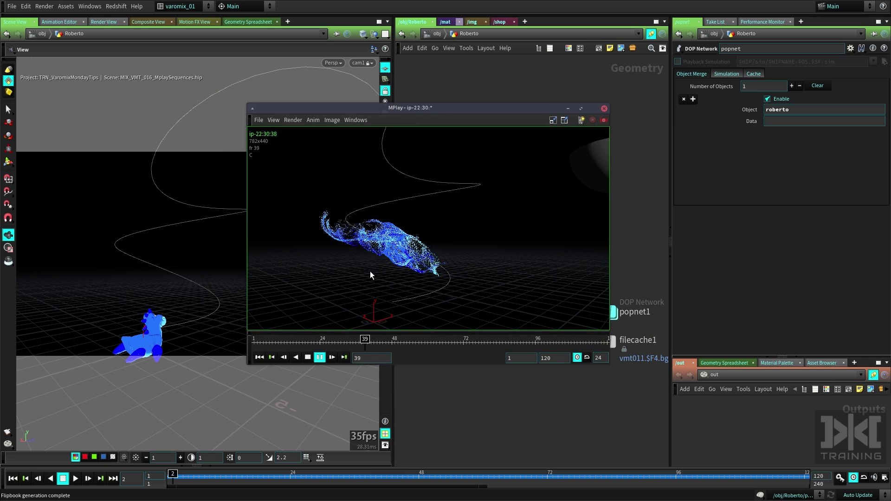
{"action": "left_click_drag", "start_coordinate": [452, 112], "coordinate": [397, 94]}
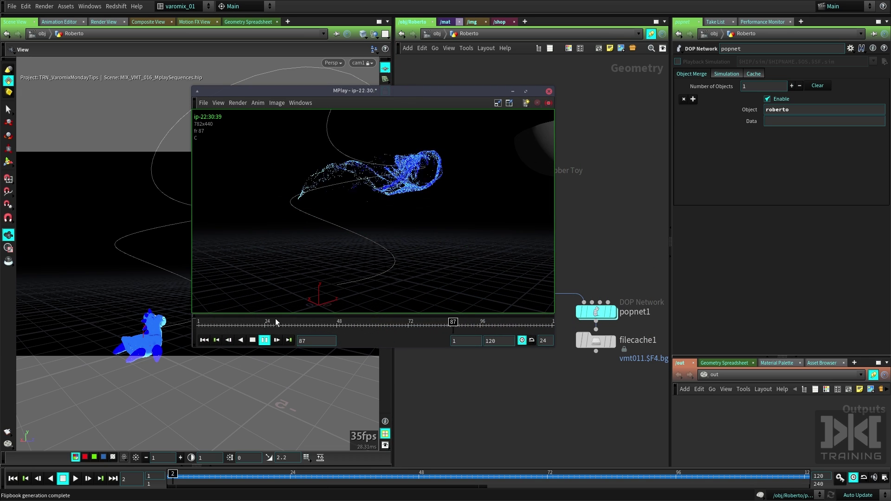
{"action": "left_click", "coordinate": [253, 341]}
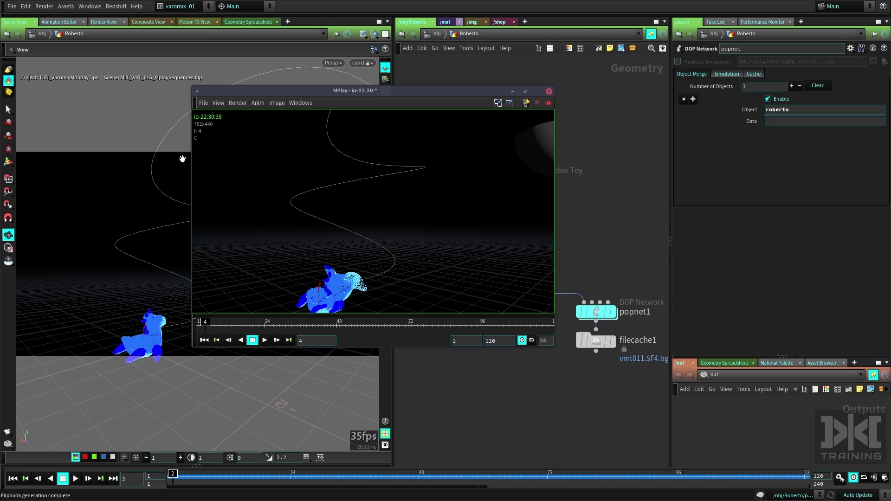
Step: Inside the popnet network, set the noise amplitude of popforce1 to 10
{"action": "left_click_drag", "start_coordinate": [360, 93], "coordinate": [179, 22]}
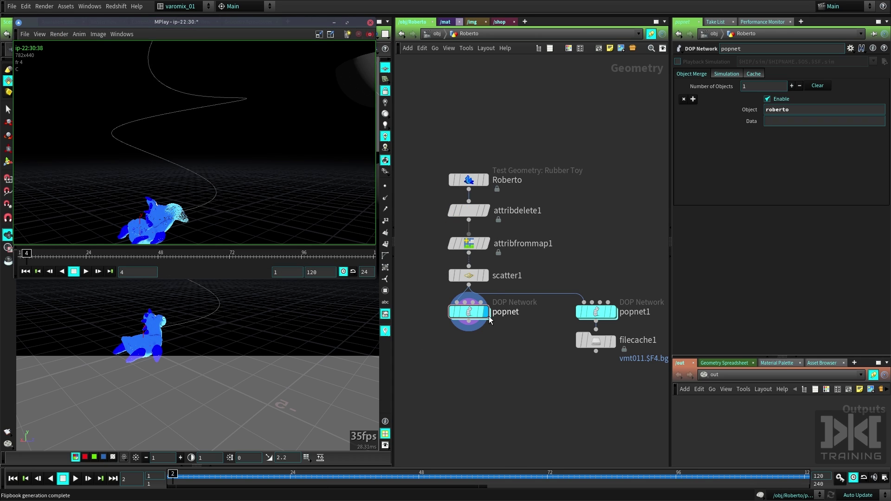
{"action": "mouse_move", "coordinate": [476, 318]}
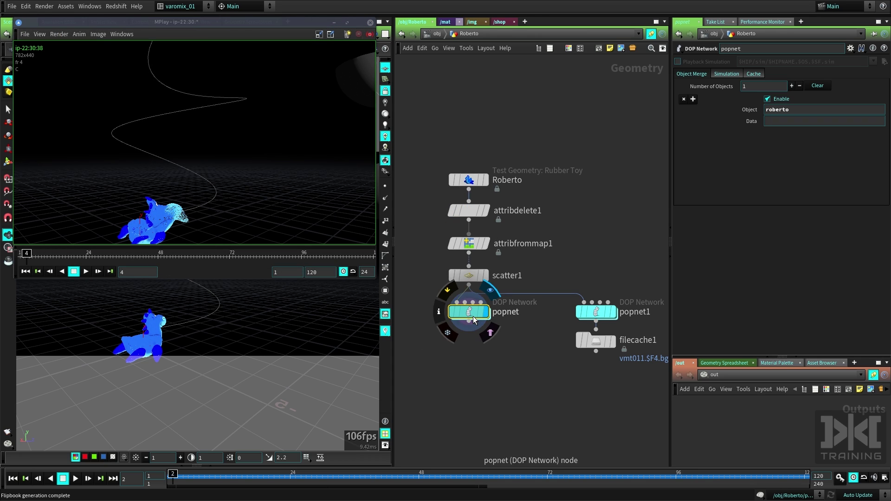
{"action": "double_click", "coordinate": [473, 317]}
{"action": "middle_click_drag", "start_coordinate": [520, 316], "coordinate": [620, 195]}
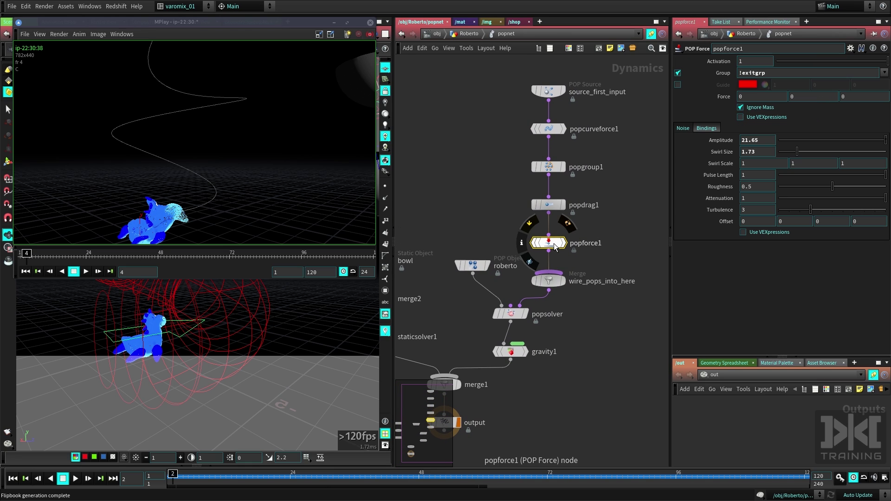
{"action": "left_click_drag", "start_coordinate": [763, 140], "coordinate": [696, 135]}
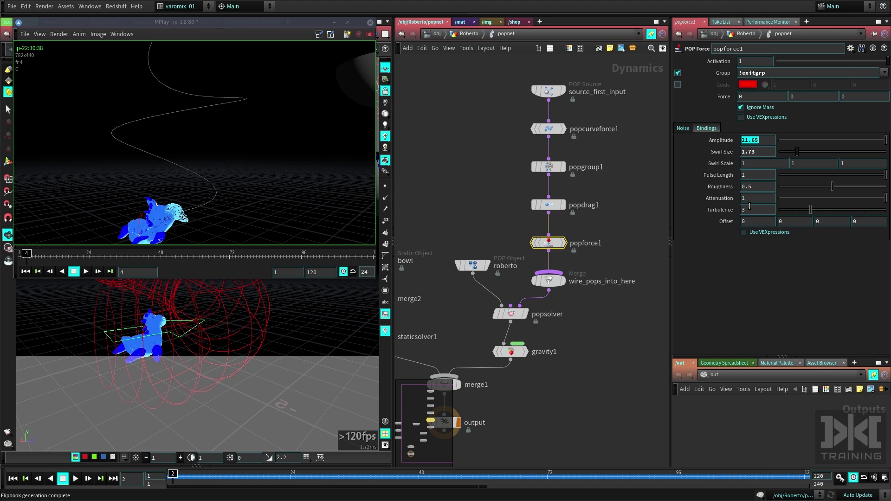
{"action": "type", "text": "10"}
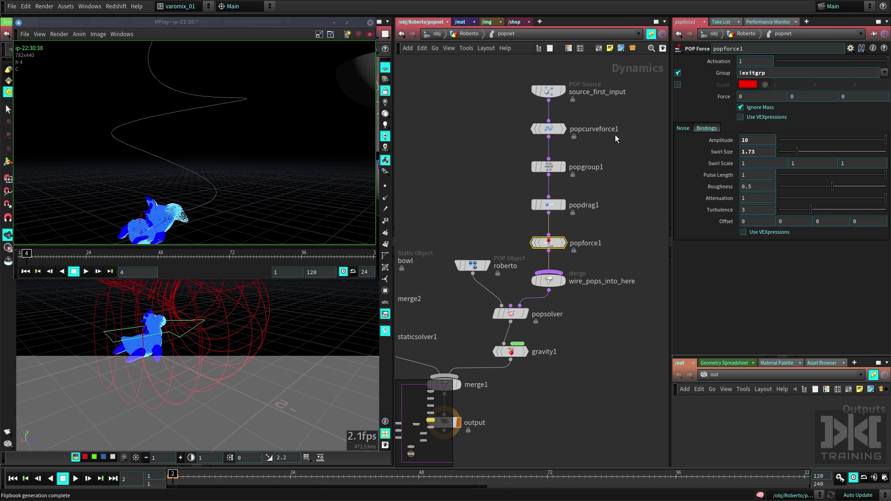
Step: Review MPlay's movie export options and start a new render sequence for the next flipbook
{"action": "left_click_drag", "start_coordinate": [233, 21], "coordinate": [284, 27]}
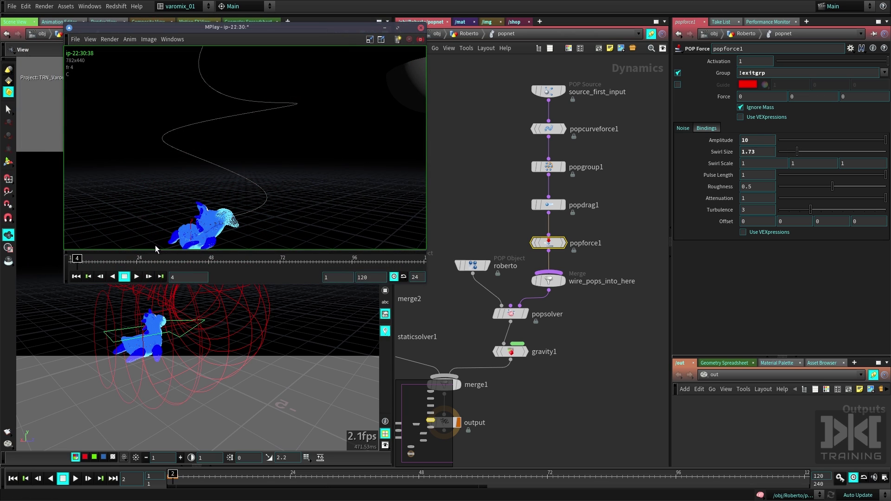
{"action": "mouse_move", "coordinate": [82, 259]}
{"action": "left_mouse_down"}
{"action": "mouse_move", "coordinate": [119, 261]}
{"action": "mouse_move", "coordinate": [82, 263]}
{"action": "left_mouse_up"}
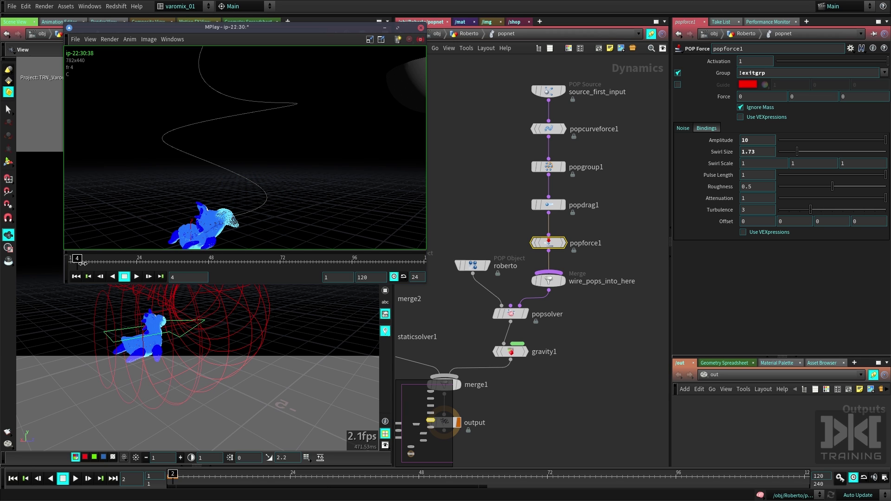
{"action": "left_click", "coordinate": [75, 40]}
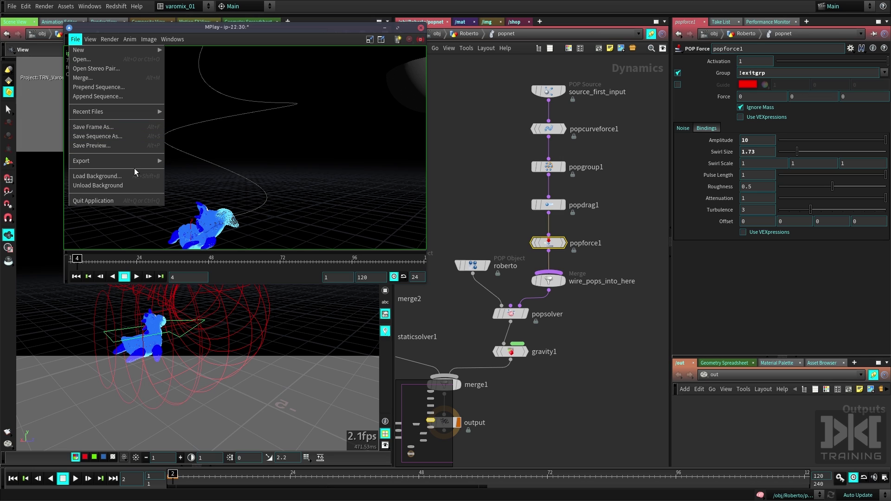
{"action": "mouse_move", "coordinate": [136, 162]}
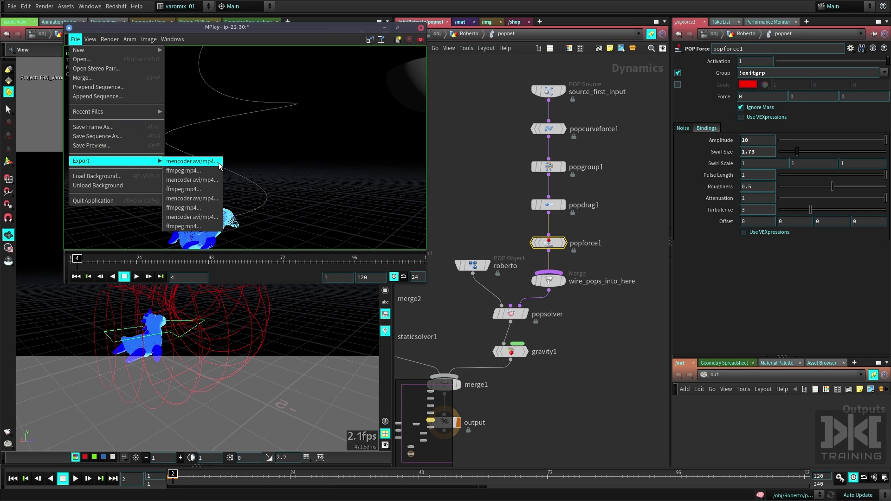
{"action": "mouse_move", "coordinate": [106, 41]}
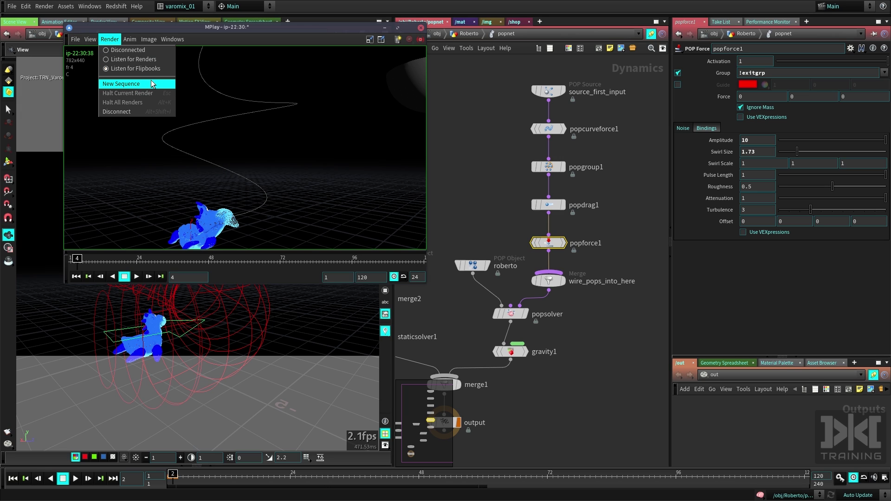
{"action": "left_click", "coordinate": [145, 85]}
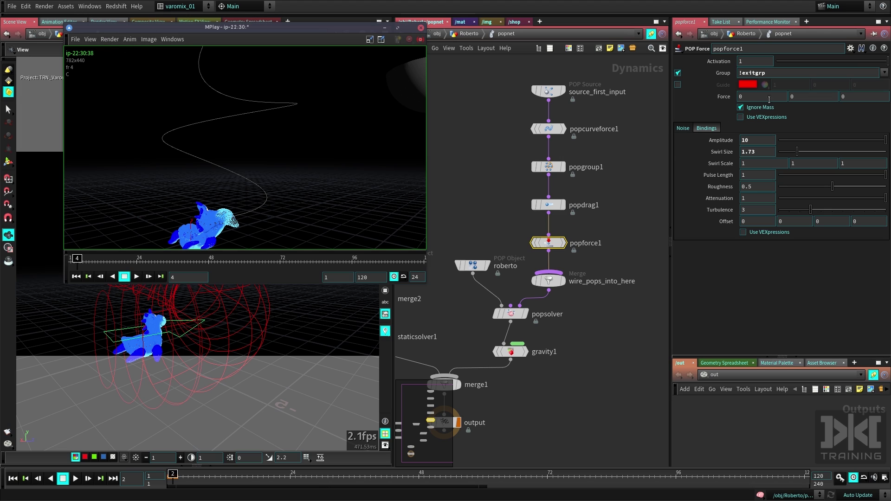
Step: Render the viewport flipbook from inside the popnet network, then play it back in MPlay and stop it
{"action": "left_click", "coordinate": [8, 434]}
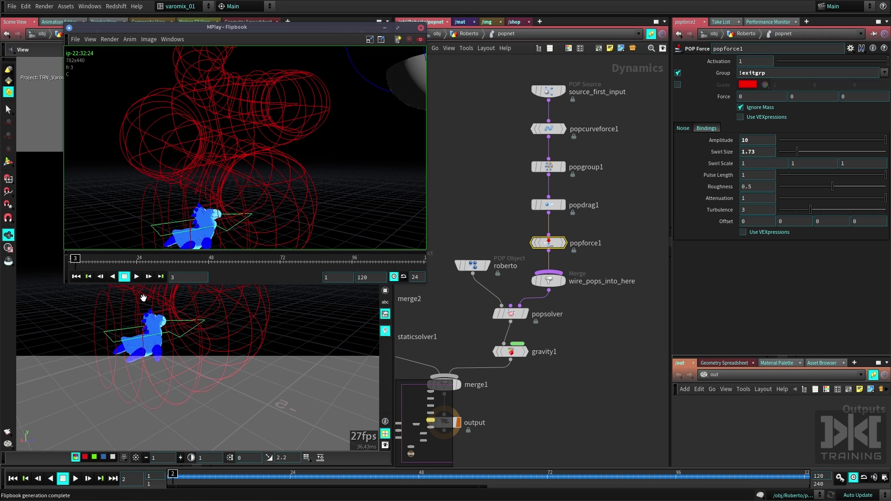
{"action": "left_click", "coordinate": [137, 277]}
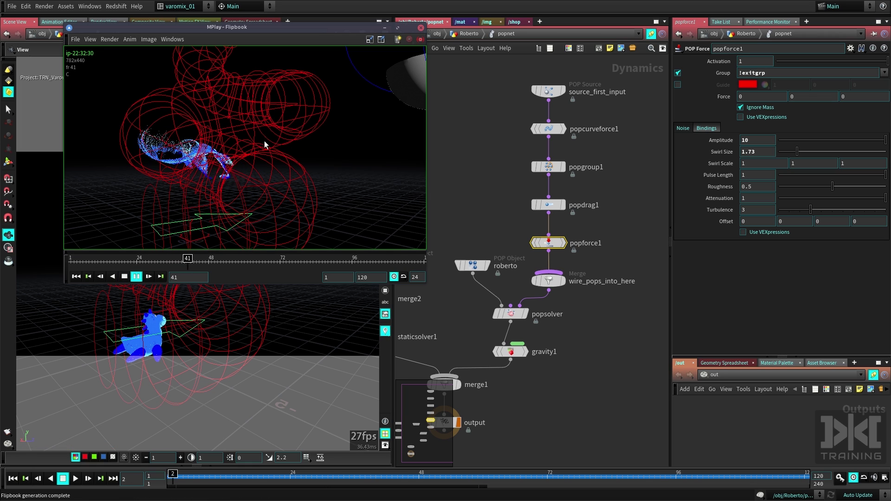
{"action": "left_click", "coordinate": [124, 277]}
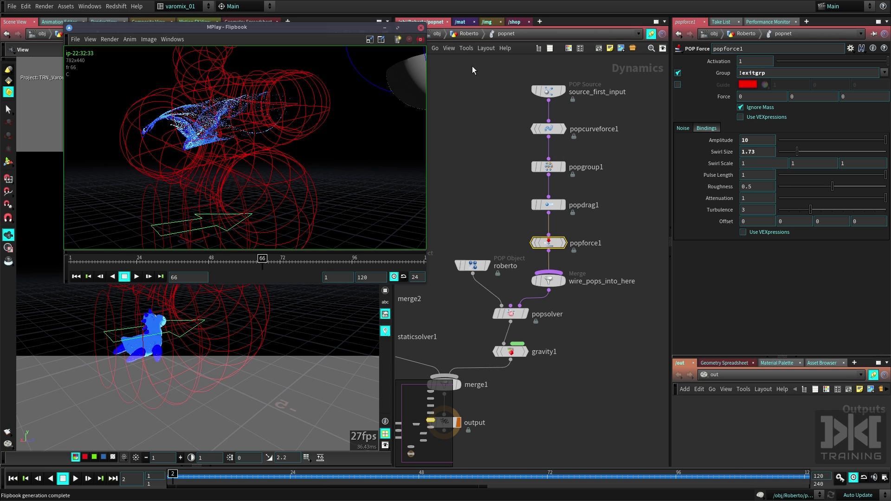
Step: Go up to the Roberto geometry network, render the flipbook again and scrub through the result in MPlay
{"action": "left_click", "coordinate": [469, 33]}
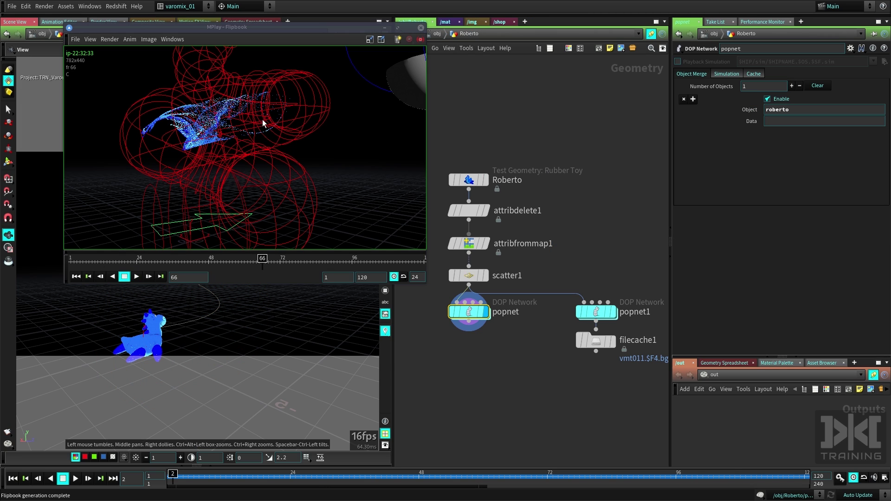
{"action": "left_click", "coordinate": [7, 432]}
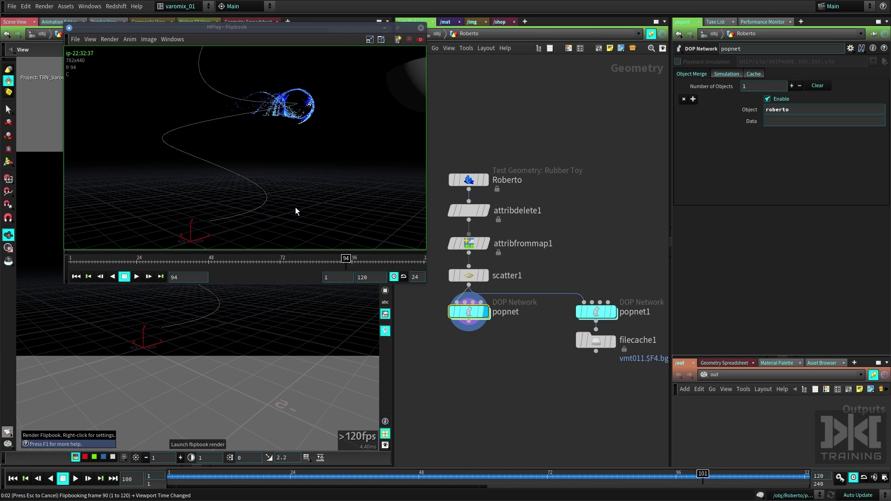
{"action": "left_click_drag", "start_coordinate": [132, 258], "coordinate": [289, 274]}
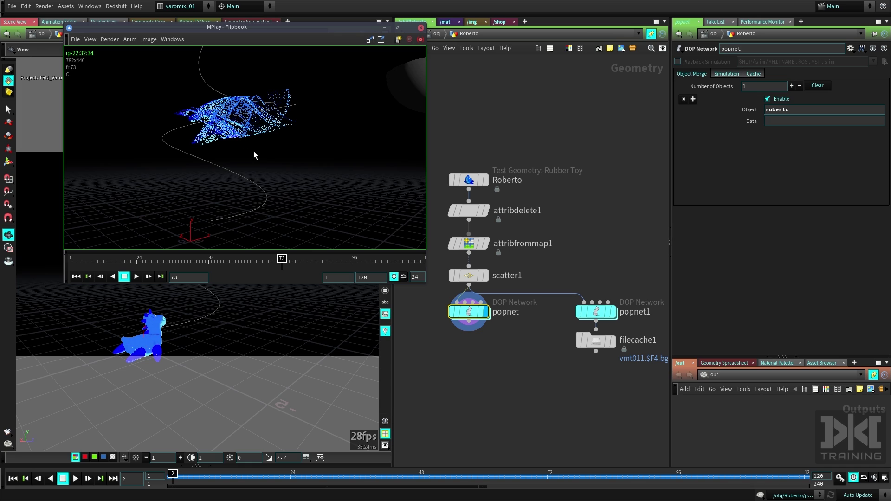
Step: Open MPlay's Sequence List and place its window below the image viewer
{"action": "left_click", "coordinate": [149, 39]}
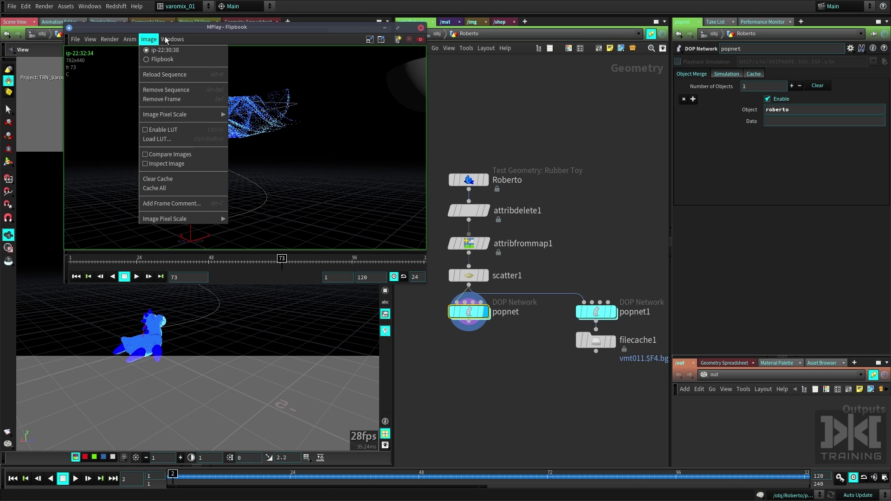
{"action": "mouse_move", "coordinate": [133, 43]}
{"action": "mouse_move", "coordinate": [174, 42]}
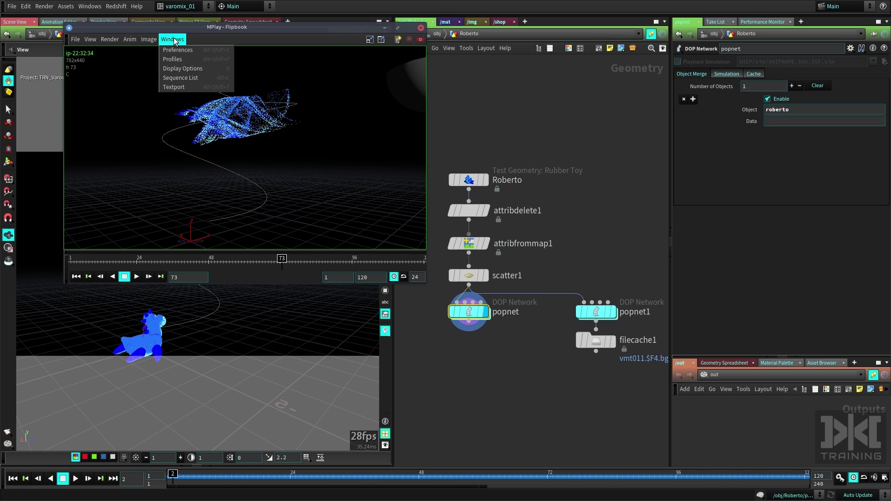
{"action": "left_click", "coordinate": [201, 79]}
{"action": "left_click_drag", "start_coordinate": [167, 35], "coordinate": [334, 335]}
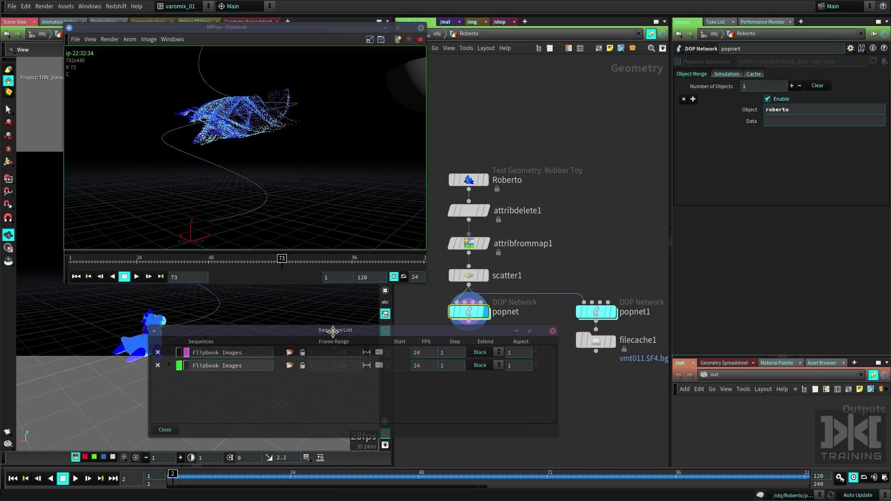
Step: Switch the viewer between the two flipbook sequences and compare their particle shapes at frames 73 and 57
{"action": "left_click", "coordinate": [179, 367]}
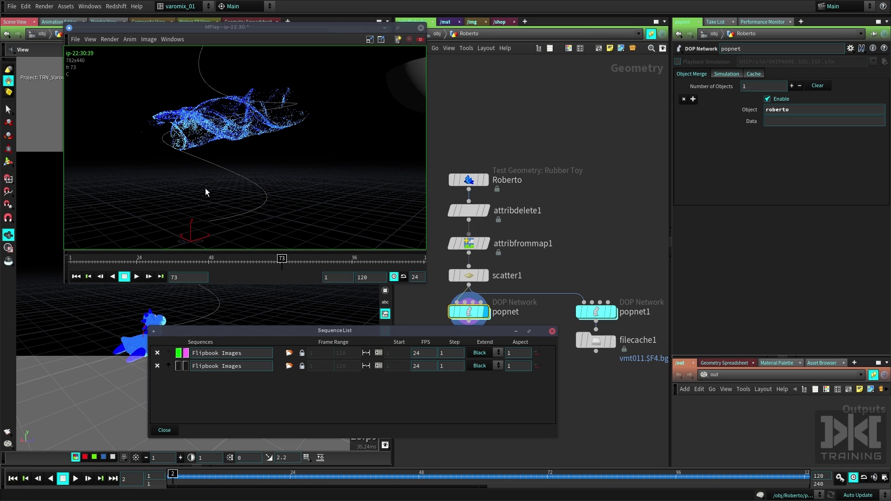
{"action": "left_click_drag", "start_coordinate": [282, 259], "coordinate": [235, 258]}
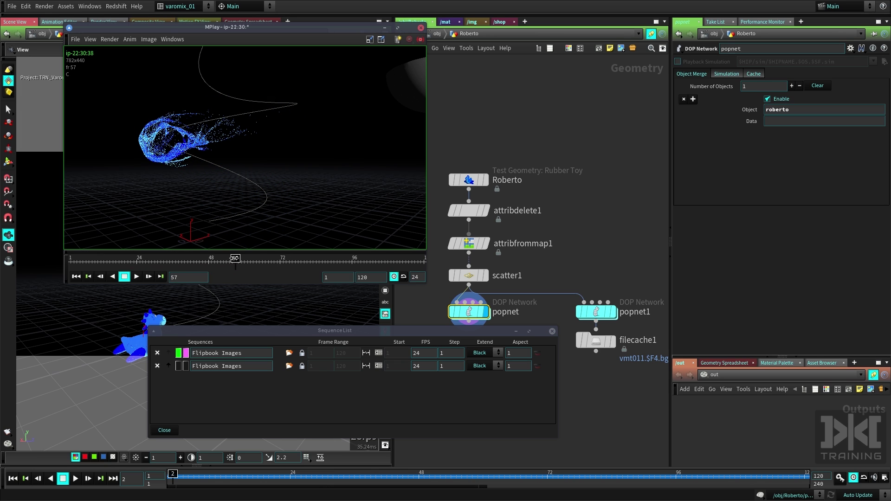
{"action": "left_click", "coordinate": [178, 366]}
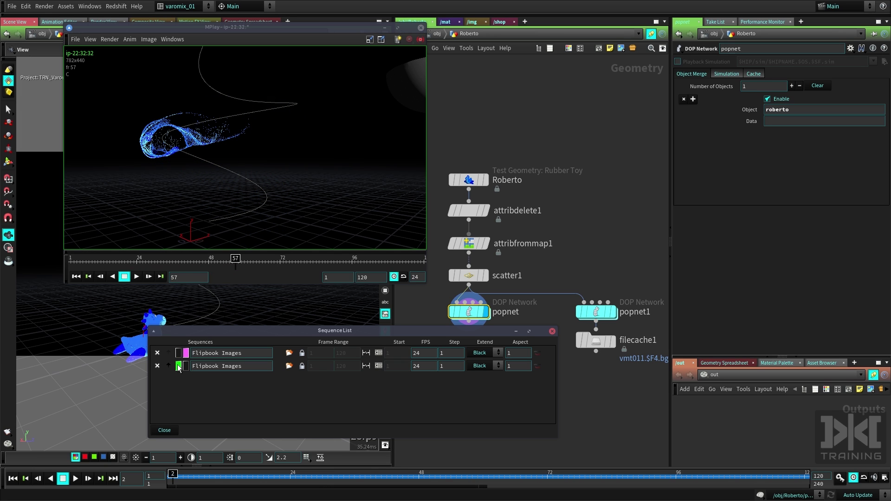
{"action": "left_click", "coordinate": [179, 354]}
{"action": "left_click", "coordinate": [186, 367]}
Step: Enable Compare Images for the two flipbooks, switch the main sequence between them and set the blend to 0.459
{"action": "left_click", "coordinate": [148, 39]}
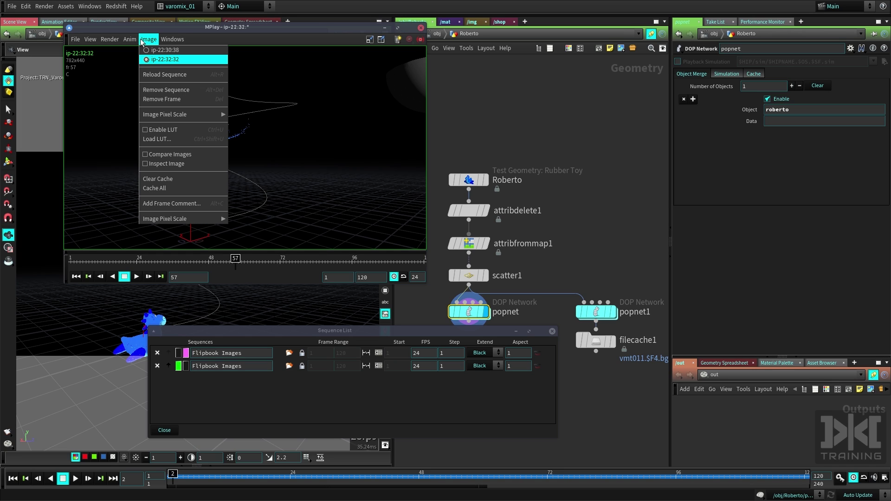
{"action": "left_click", "coordinate": [179, 155]}
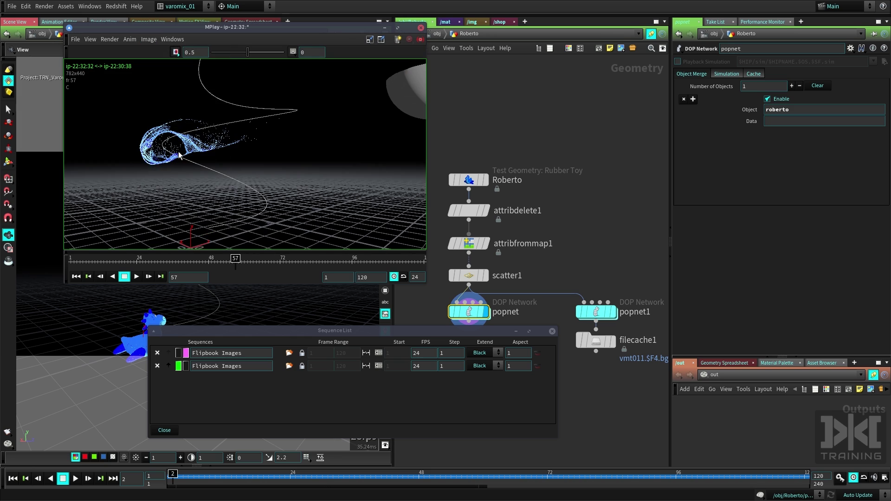
{"action": "left_click", "coordinate": [178, 353]}
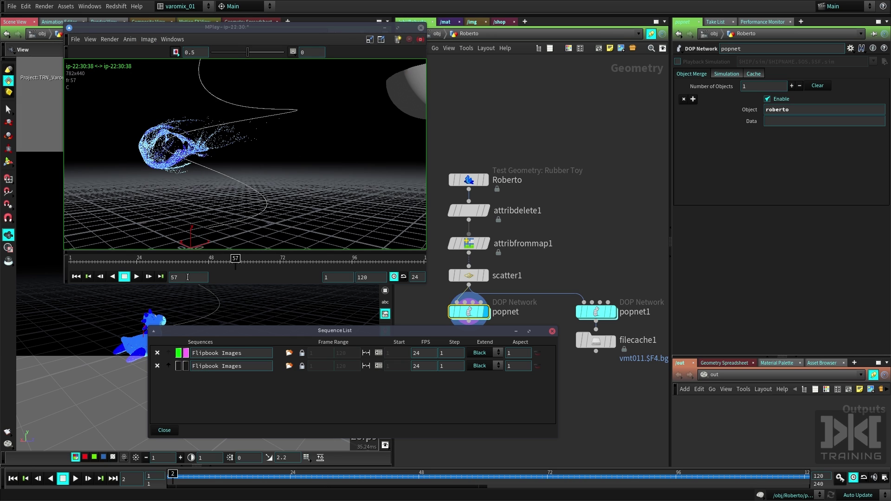
{"action": "left_click_drag", "start_coordinate": [236, 258], "coordinate": [285, 260]}
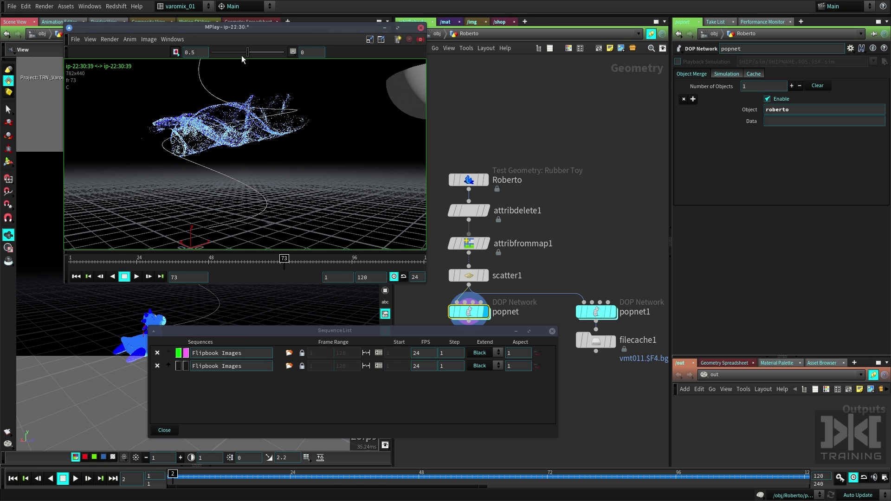
{"action": "mouse_move", "coordinate": [241, 55]}
{"action": "left_mouse_down"}
{"action": "mouse_move", "coordinate": [216, 53]}
{"action": "mouse_move", "coordinate": [281, 53]}
{"action": "mouse_move", "coordinate": [213, 53]}
{"action": "mouse_move", "coordinate": [248, 58]}
{"action": "left_mouse_up"}
{"action": "left_click", "coordinate": [178, 368]}
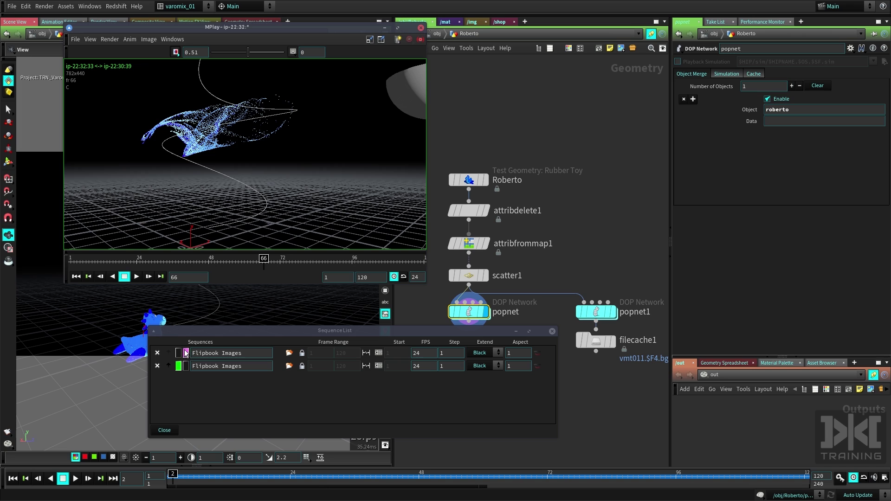
{"action": "mouse_move", "coordinate": [248, 52]}
{"action": "left_mouse_down"}
{"action": "mouse_move", "coordinate": [212, 54]}
{"action": "mouse_move", "coordinate": [313, 48]}
{"action": "mouse_move", "coordinate": [208, 55]}
{"action": "mouse_move", "coordinate": [244, 56]}
{"action": "left_mouse_up"}
Step: Set the comparison mode to Highlight Differences and scrub the flipbooks back to frame 50
{"action": "left_click", "coordinate": [292, 52]}
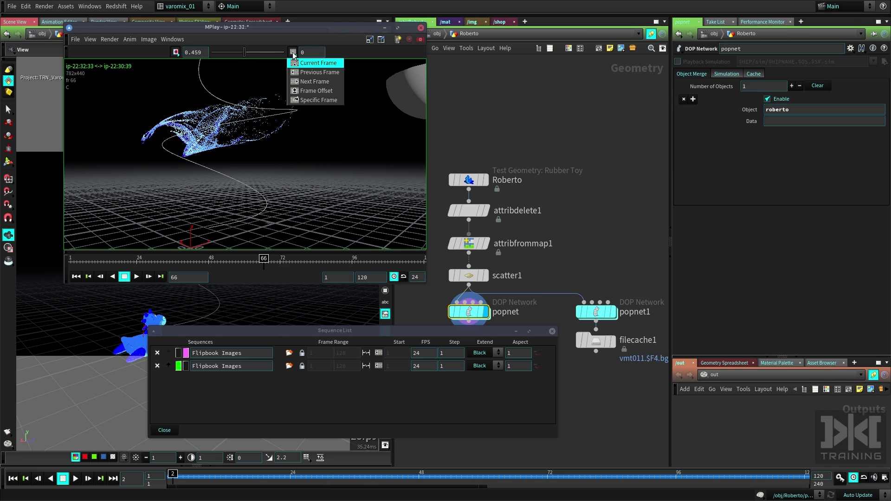
{"action": "left_click", "coordinate": [176, 52]}
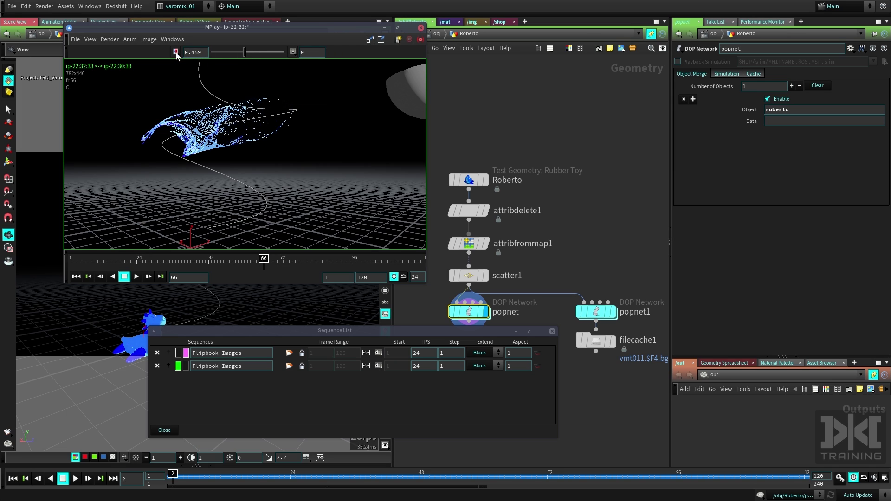
{"action": "left_click", "coordinate": [176, 52]}
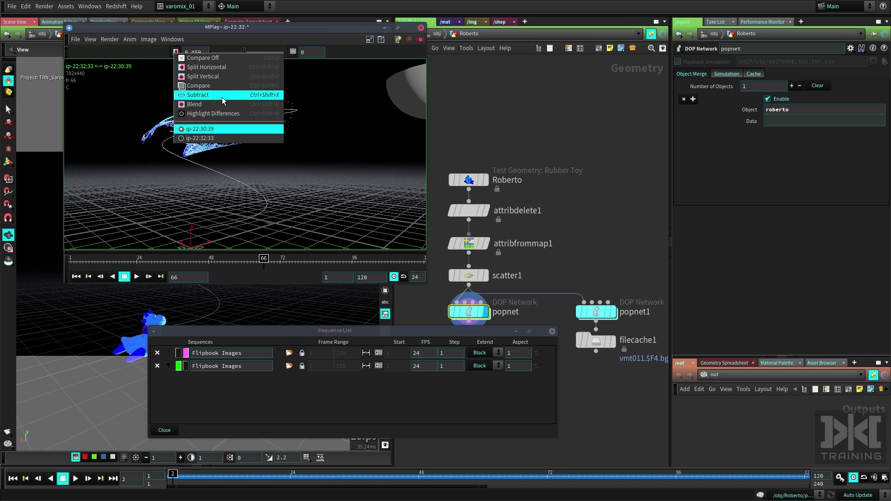
{"action": "left_click", "coordinate": [218, 113]}
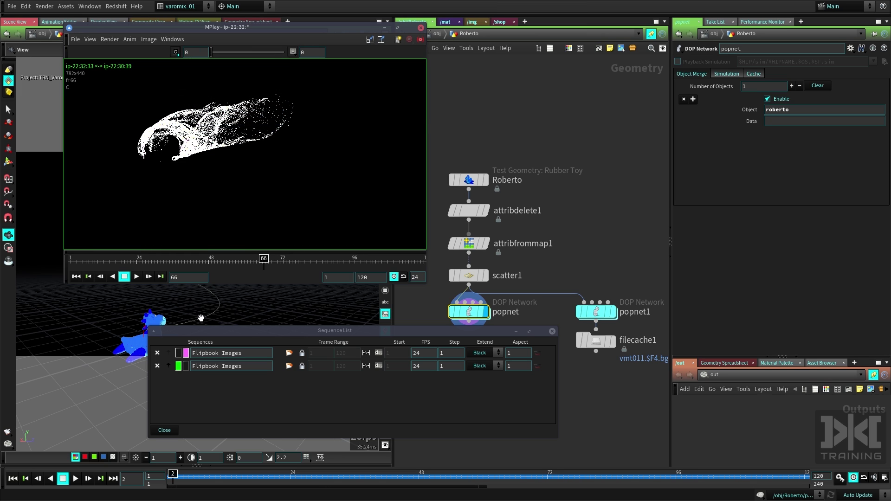
{"action": "left_click_drag", "start_coordinate": [268, 260], "coordinate": [214, 260]}
Step: Toggle the image comparison off and on, set its mode to Compare and scrub to frame 55
{"action": "left_click", "coordinate": [174, 52]}
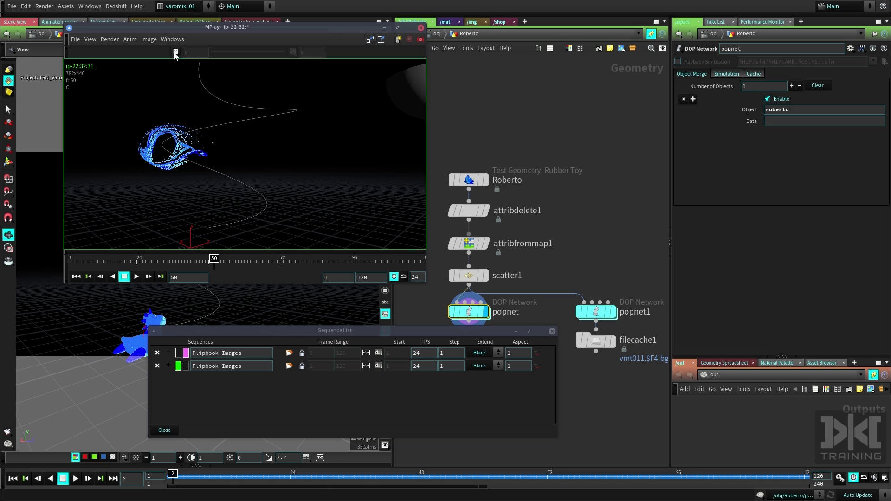
{"action": "left_click", "coordinate": [175, 52]}
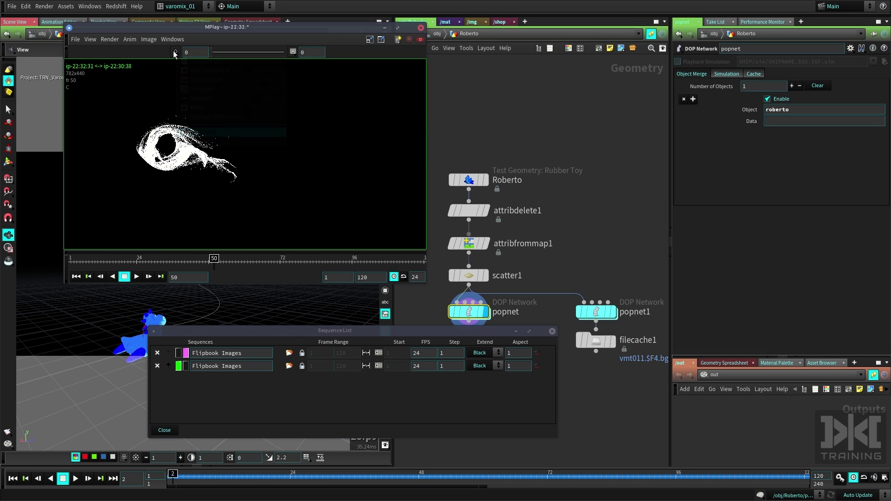
{"action": "left_click", "coordinate": [174, 52]}
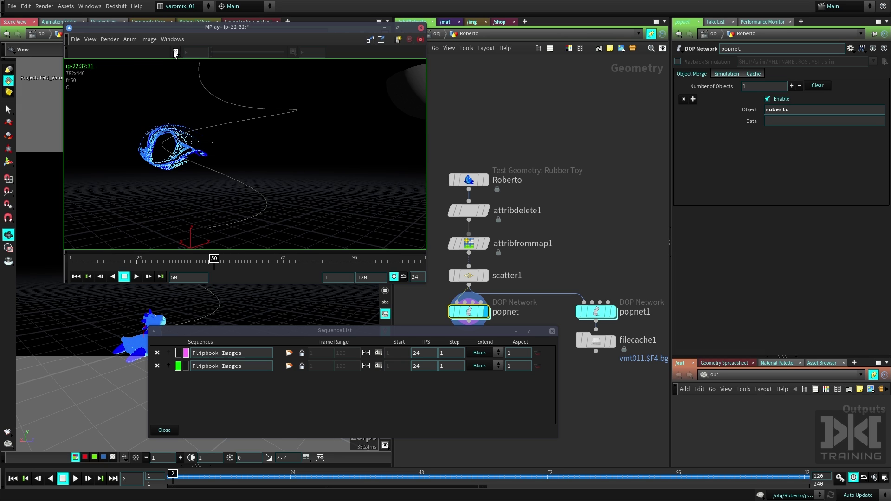
{"action": "left_click_drag", "start_coordinate": [173, 51], "coordinate": [204, 85]}
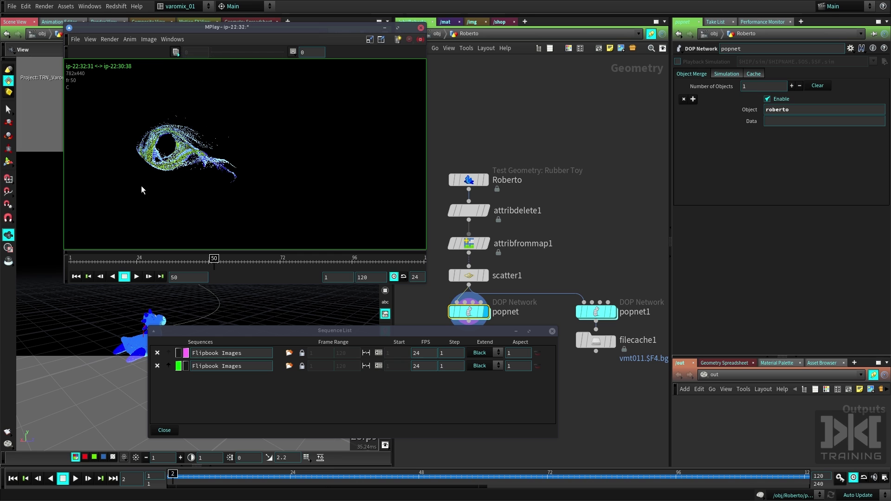
{"action": "left_click_drag", "start_coordinate": [212, 258], "coordinate": [173, 184]}
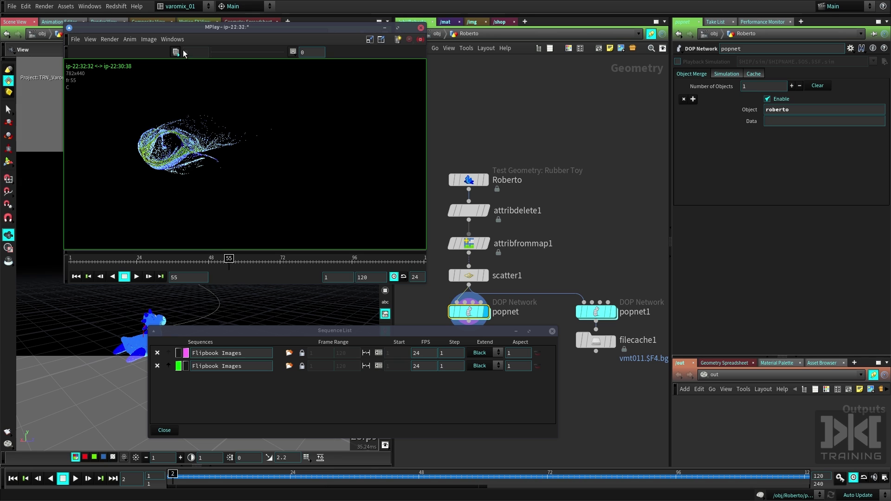
Step: Set the comparison mode back to Blend, scrub to frame 43 and reduce the blend amount to 0
{"action": "left_click", "coordinate": [176, 52]}
{"action": "left_click", "coordinate": [196, 103]}
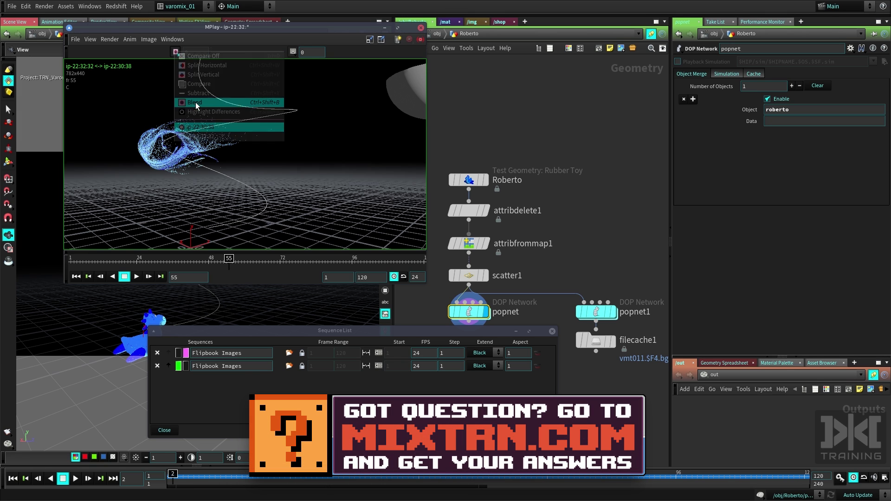
{"action": "left_click_drag", "start_coordinate": [230, 258], "coordinate": [194, 260]}
{"action": "left_click_drag", "start_coordinate": [236, 54], "coordinate": [179, 62]}
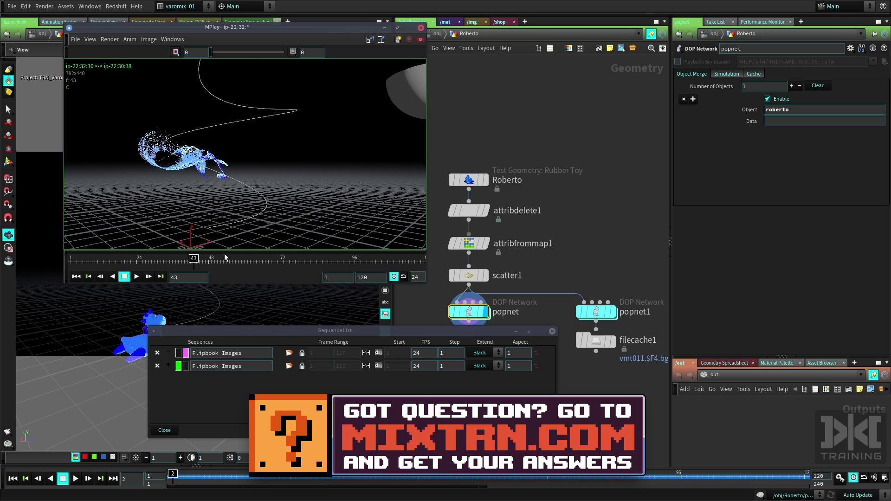
Step: Scrub the flipbook from its early frames to frame 51 and show the first listed sequence as the main image
{"action": "left_click", "coordinate": [78, 260]}
{"action": "left_click_drag", "start_coordinate": [97, 249], "coordinate": [221, 258]}
{"action": "left_click", "coordinate": [179, 353]}
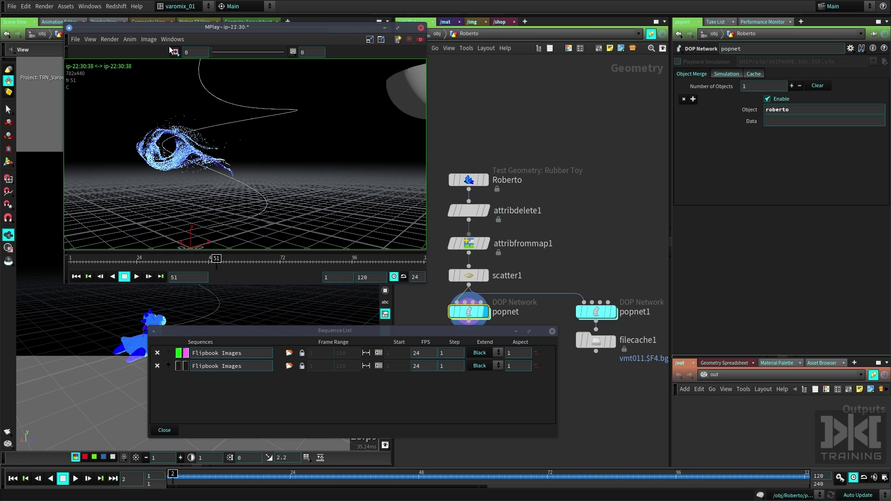
Step: Turn off the image comparison and scrub the single flipbook sequence from frame 51 to frame 92
{"action": "left_click", "coordinate": [149, 39]}
{"action": "left_click", "coordinate": [166, 157]}
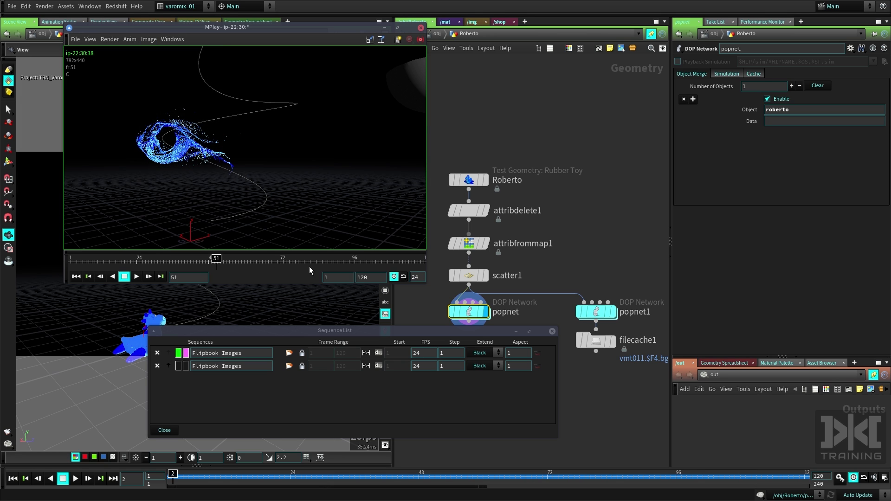
{"action": "left_click_drag", "start_coordinate": [184, 261], "coordinate": [257, 267]}
{"action": "left_click_drag", "start_coordinate": [295, 272], "coordinate": [340, 272]}
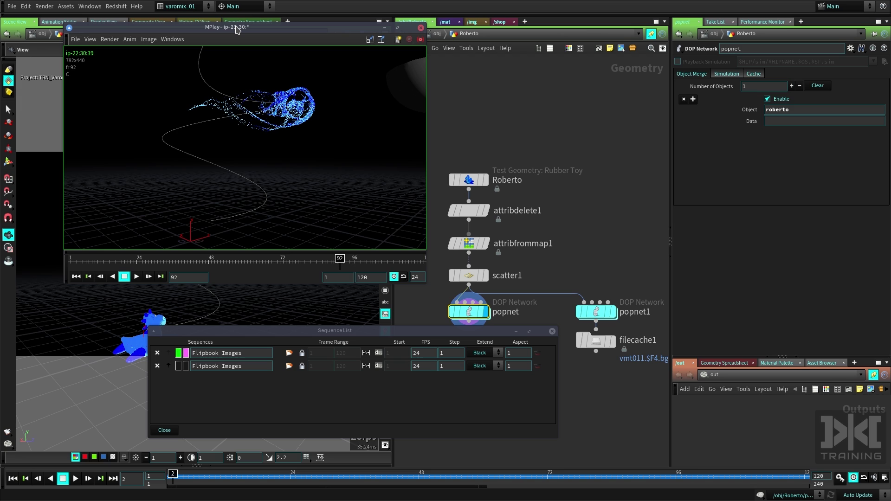
Step: Switch to the Magical Fire FX for Film page in the web browser and move the MPlay and Sequence List windows clear of it
{"action": "left_click_drag", "start_coordinate": [237, 29], "coordinate": [327, 45]}
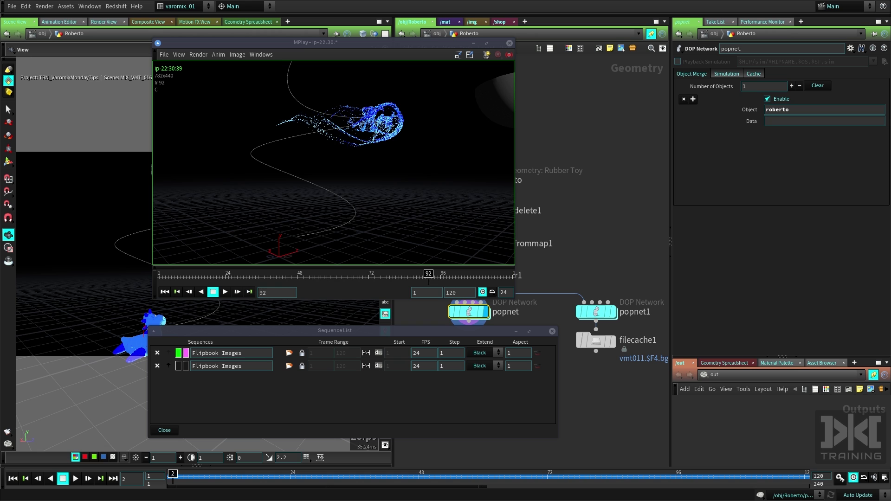
{"action": "key", "text": "alt+Tab"}
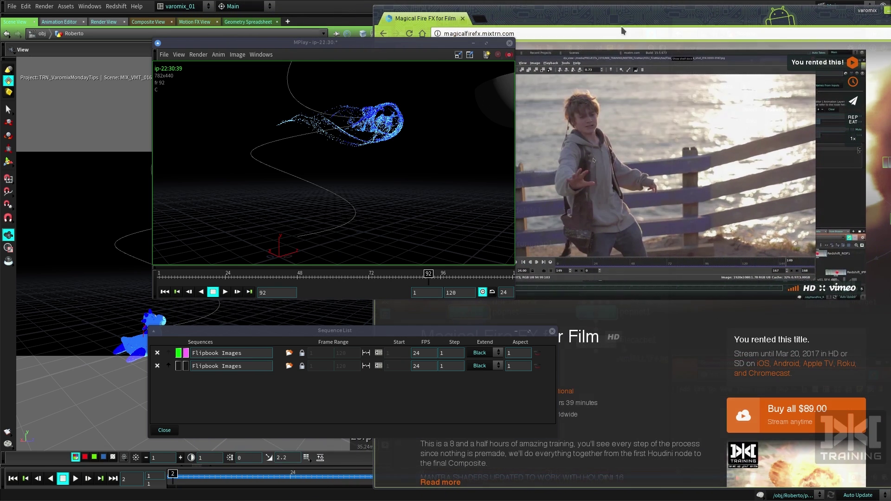
{"action": "left_click_drag", "start_coordinate": [447, 46], "coordinate": [252, 51]}
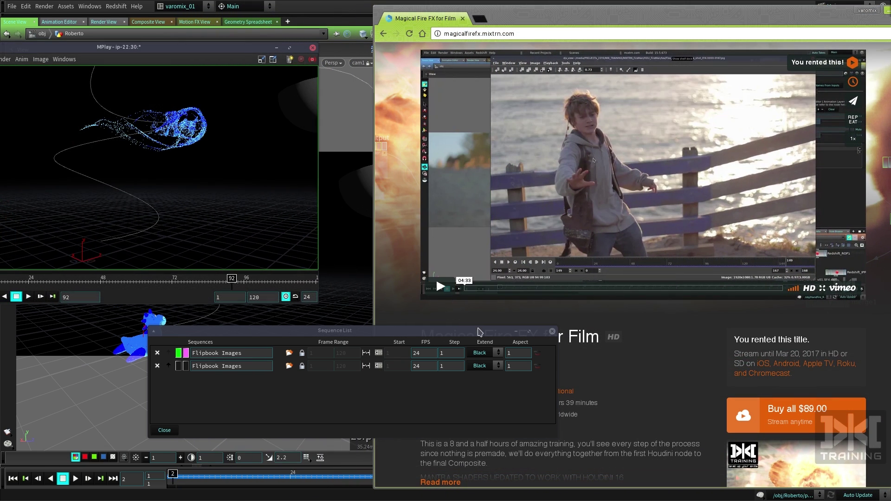
{"action": "left_click_drag", "start_coordinate": [484, 336], "coordinate": [264, 342]}
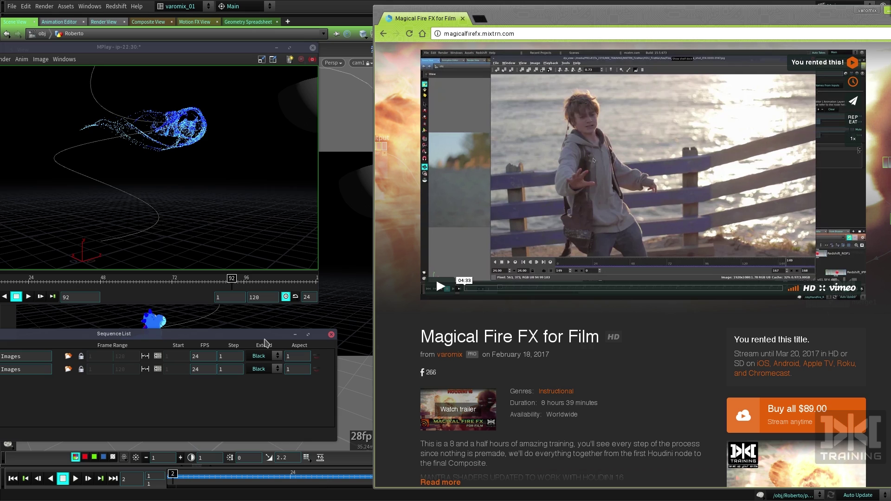